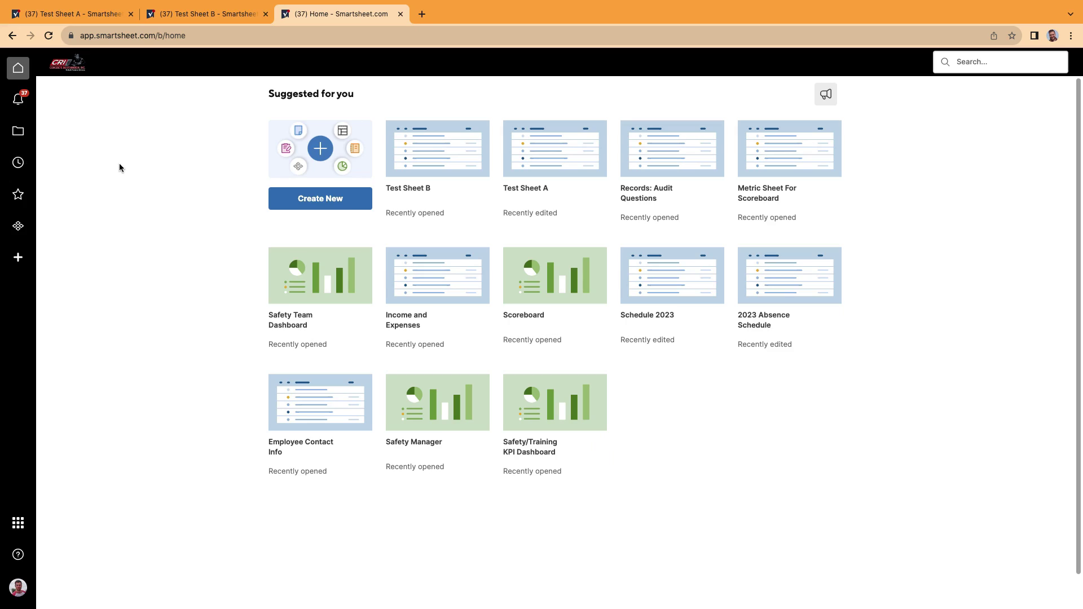
Step: Open the template gallery with the + Create button in the left sidebar
click(17, 259)
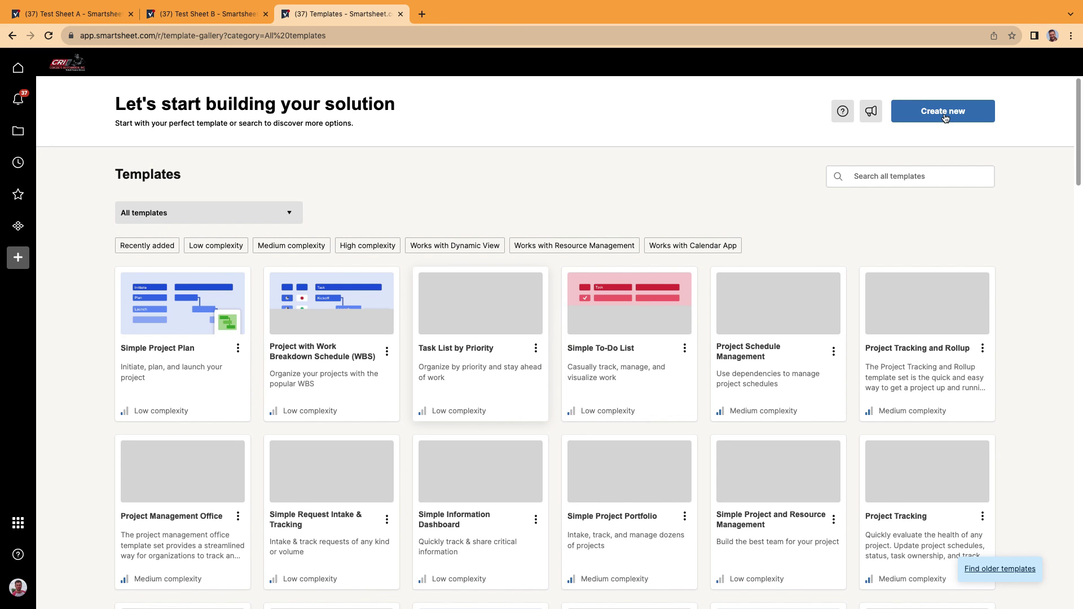
Step: Create a blank sheet and name it 'Test Sheet for AND Formula'
click(945, 116)
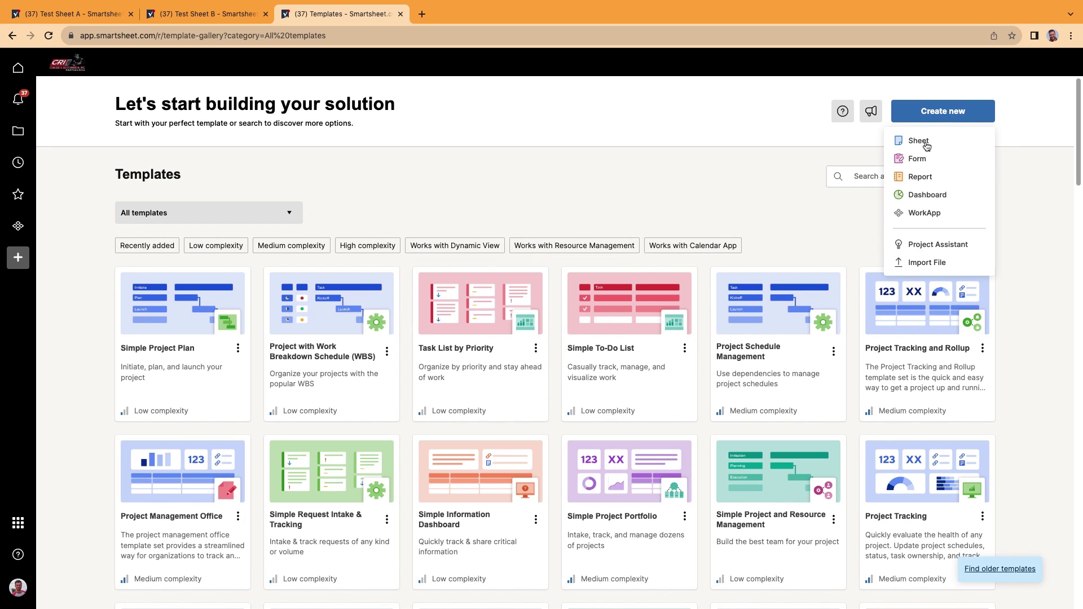
click(920, 141)
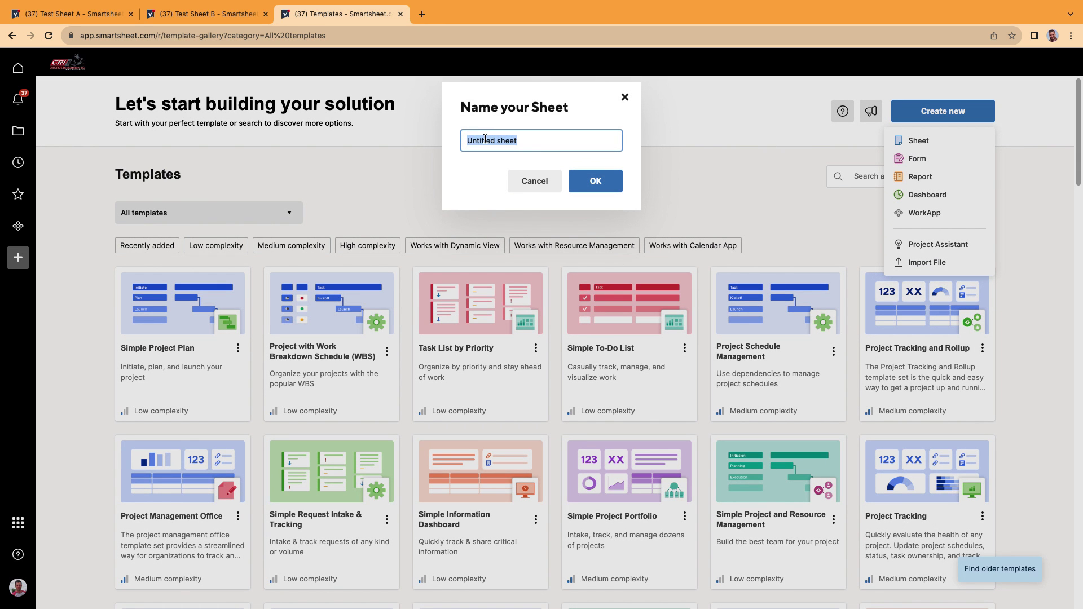
text(Test Sheet for AND Formula)
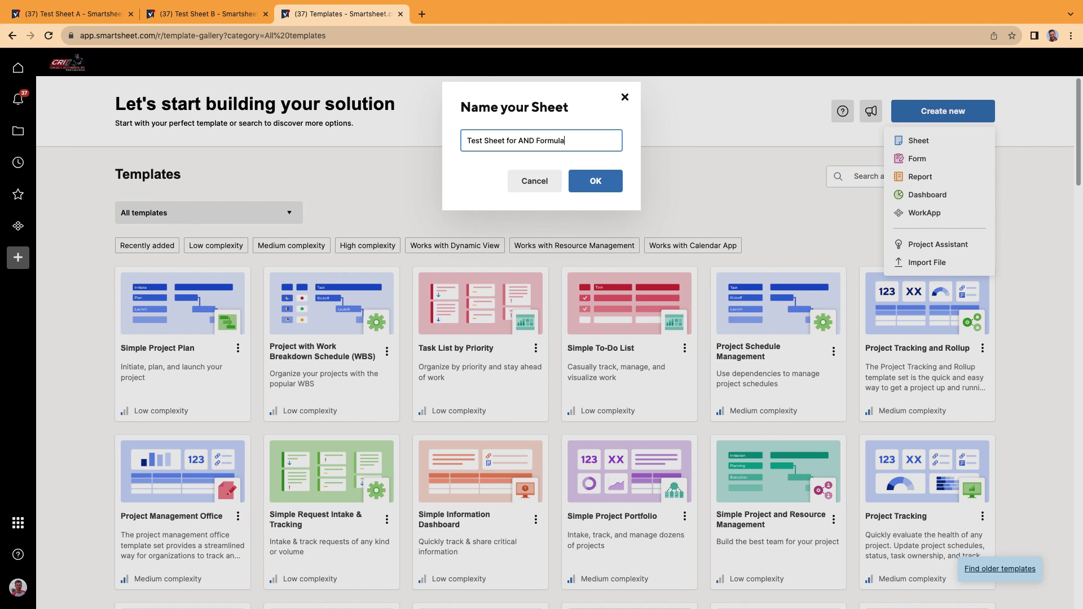
click(575, 184)
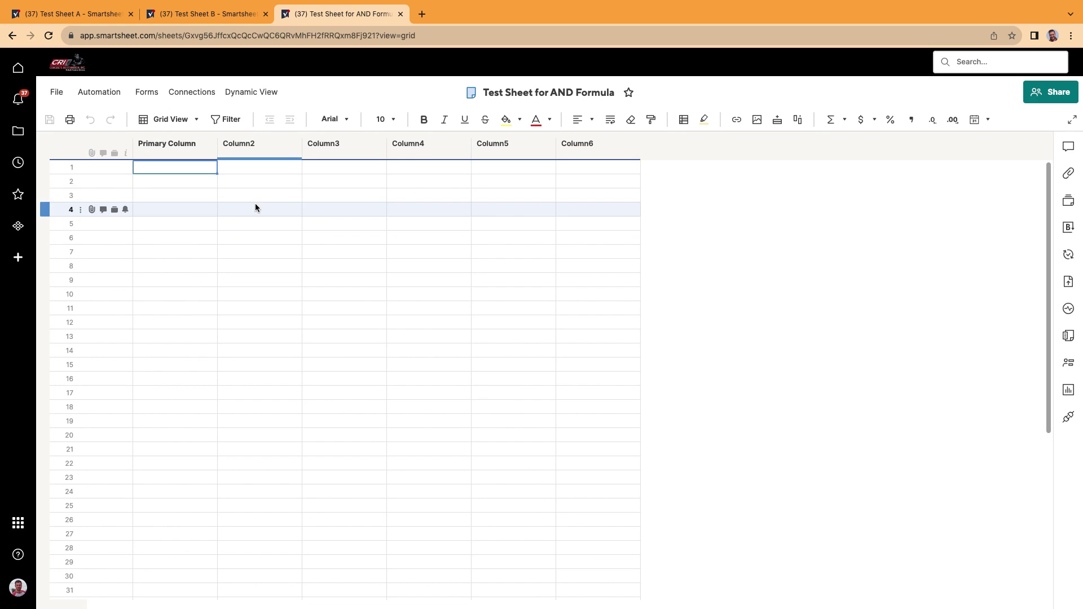
Step: Rename the first two columns to Budget and Actuals
double_click(195, 153)
text(Budgt)
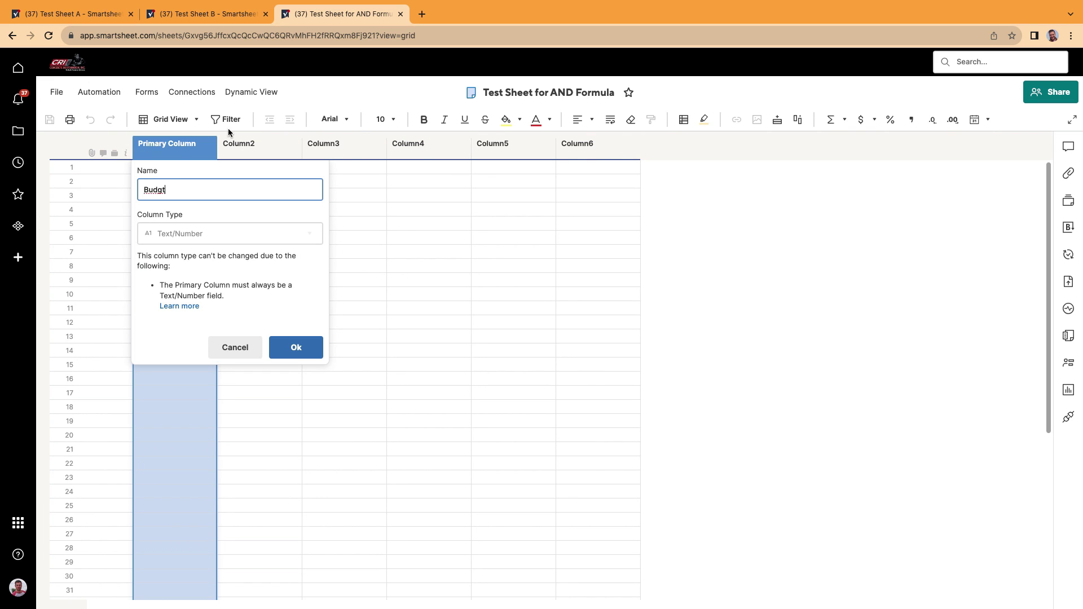
key(BackSpace)
text(et)
click(293, 346)
click(231, 153)
double_click(231, 152)
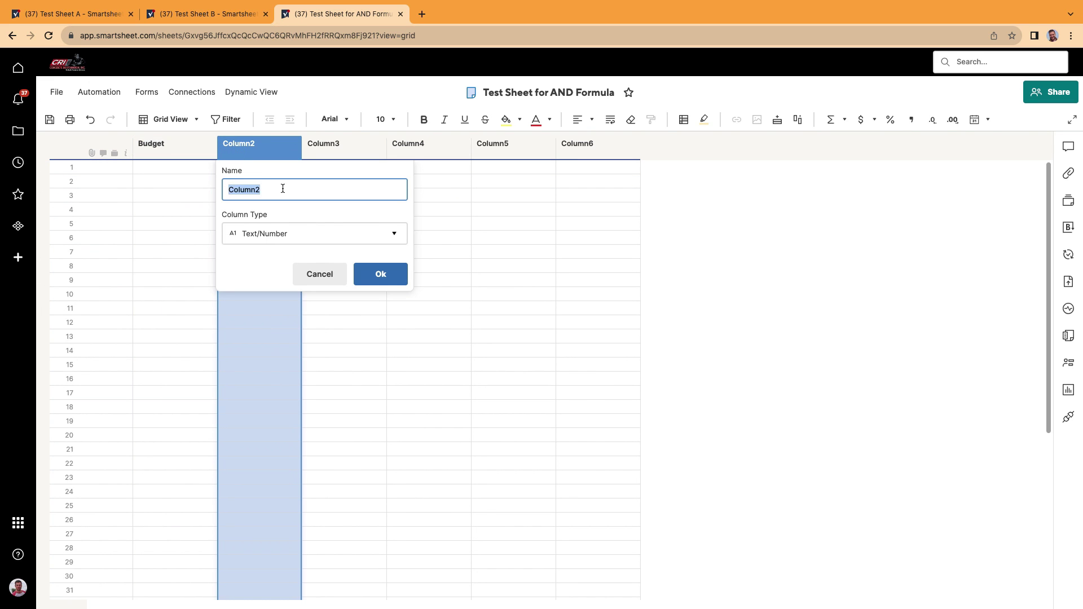
text(Actuals)
click(368, 271)
Step: Rename the third column to Sales Rep with the Contact list column type
click(352, 149)
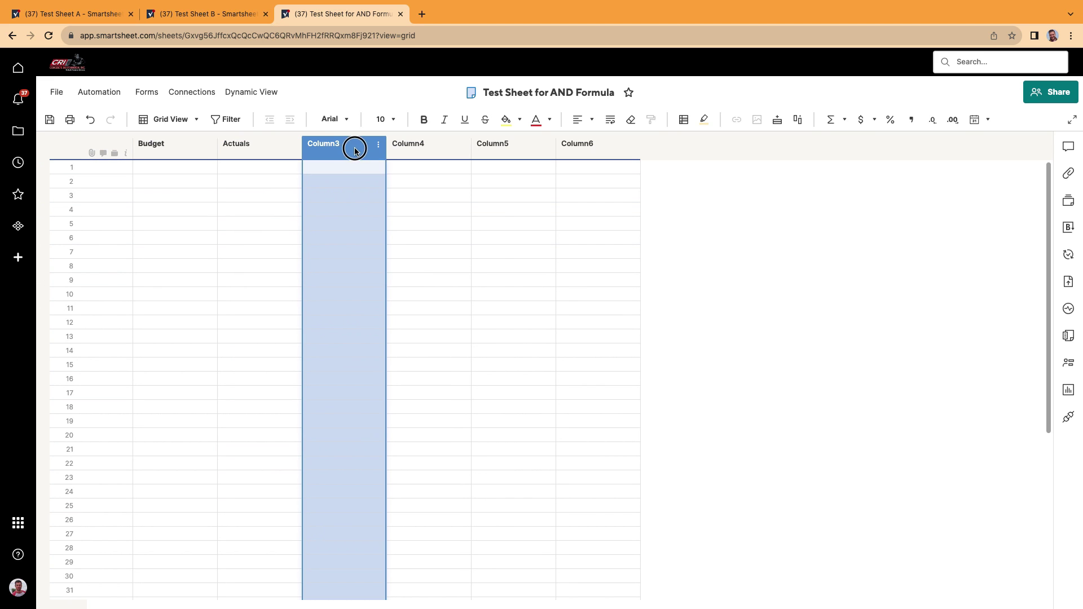
double_click(354, 149)
text(Conta)
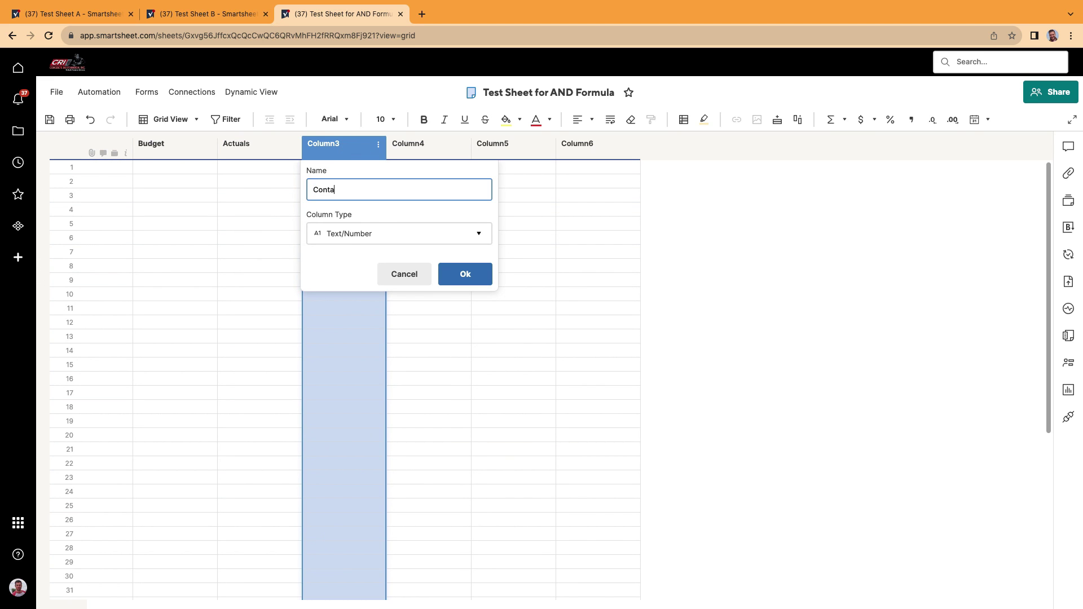
text(o)
key(BackSpace)
key(BackSpace)
text(Sa)
click(380, 240)
click(383, 302)
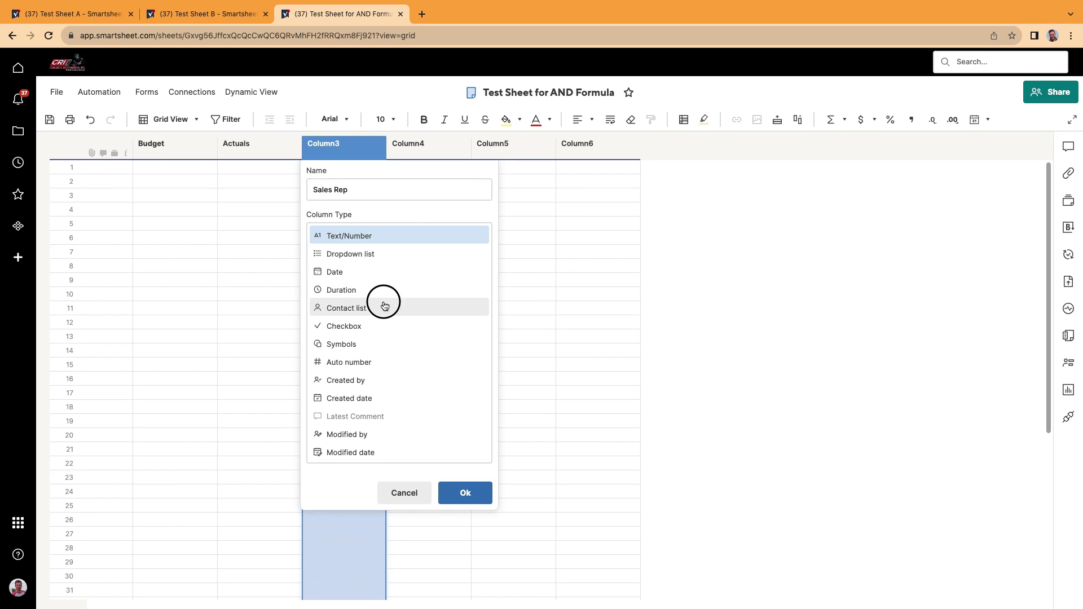
click(465, 358)
Step: Rename the fourth column to Checkbox
double_click(415, 148)
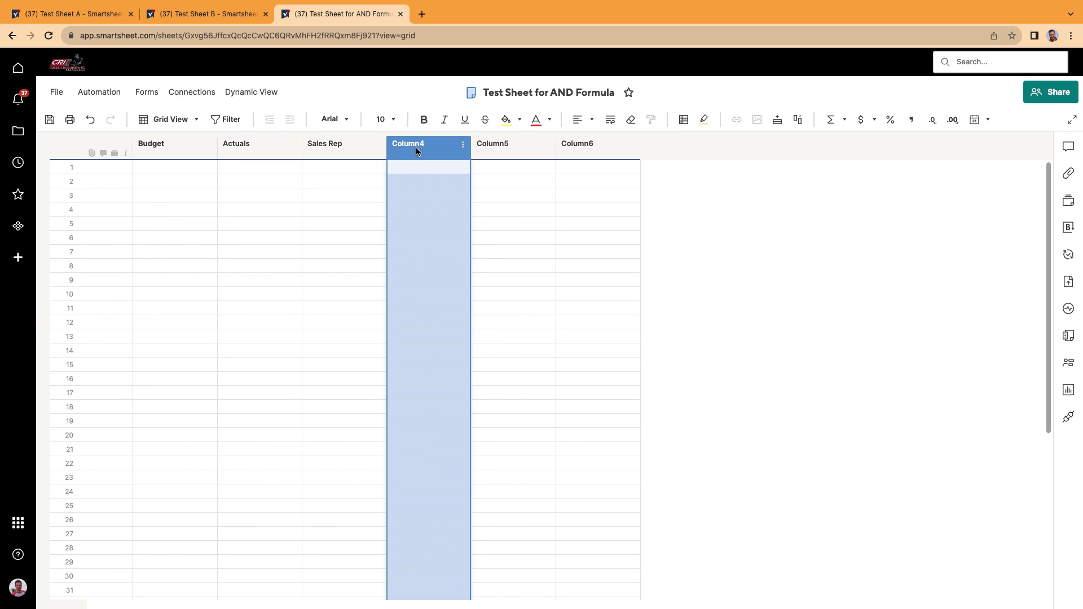
text(Checkbox)
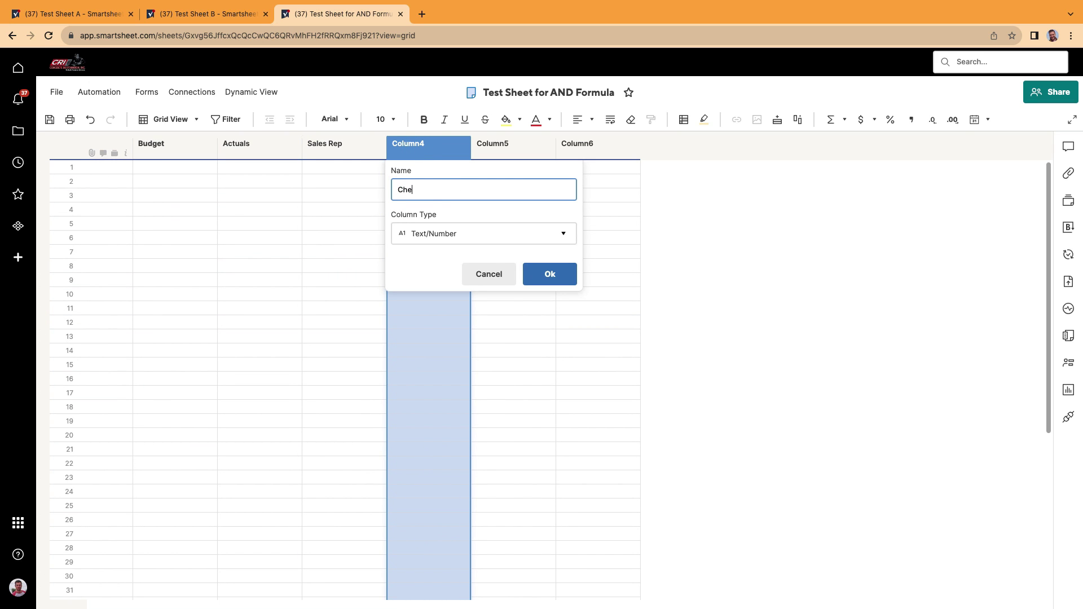
click(539, 273)
click(171, 169)
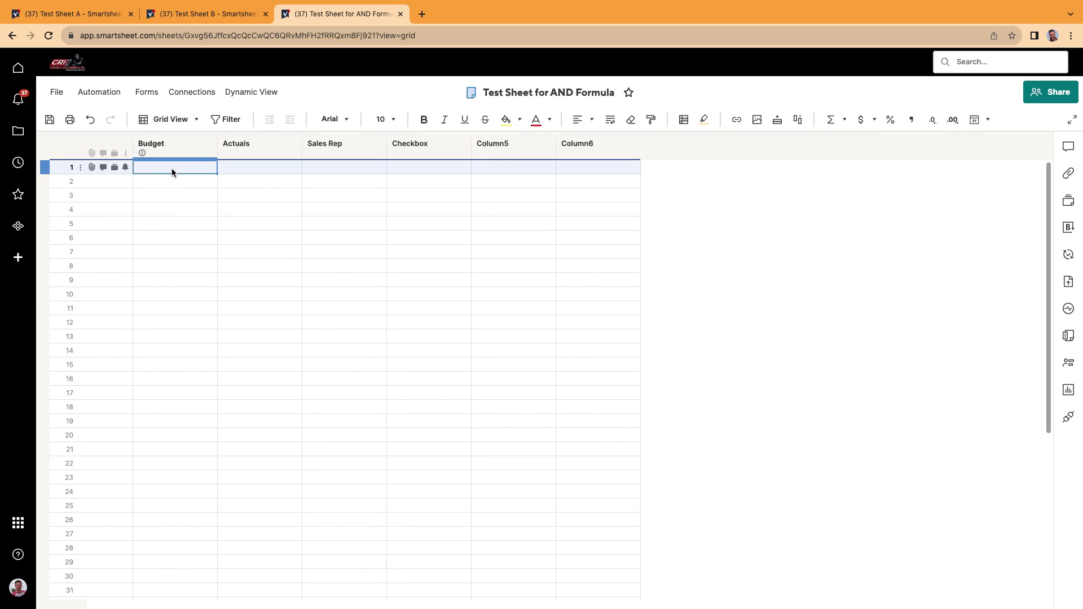
Step: Enter Budget values 10, 5, 6, 9, 8, 4 in rows 1–6
text(10)
key(Return)
text(5)
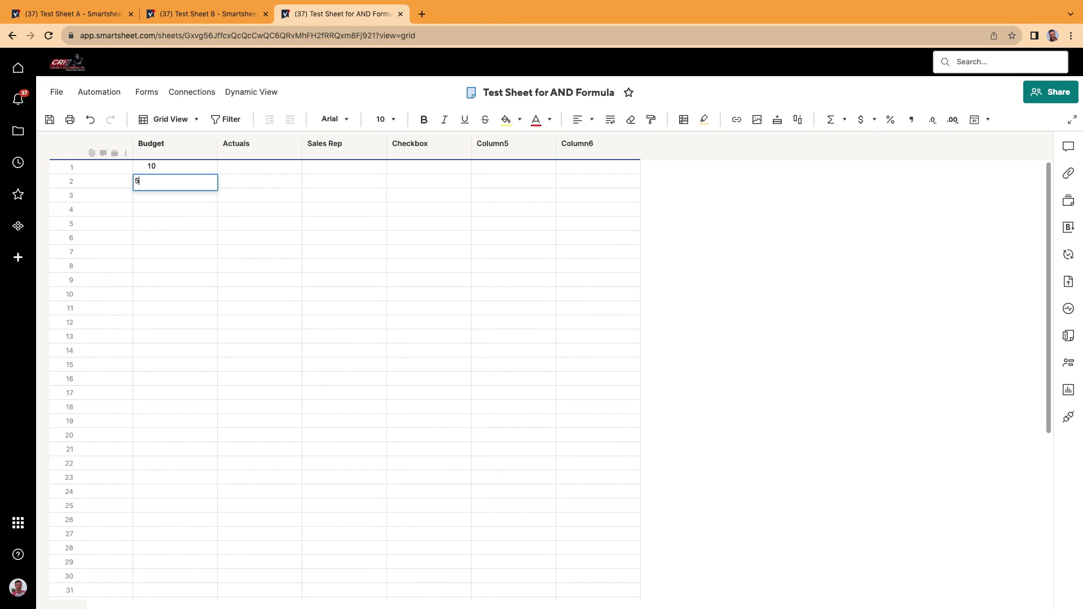
key(Return)
text(6)
key(Return)
text(9)
key(Return)
text(8)
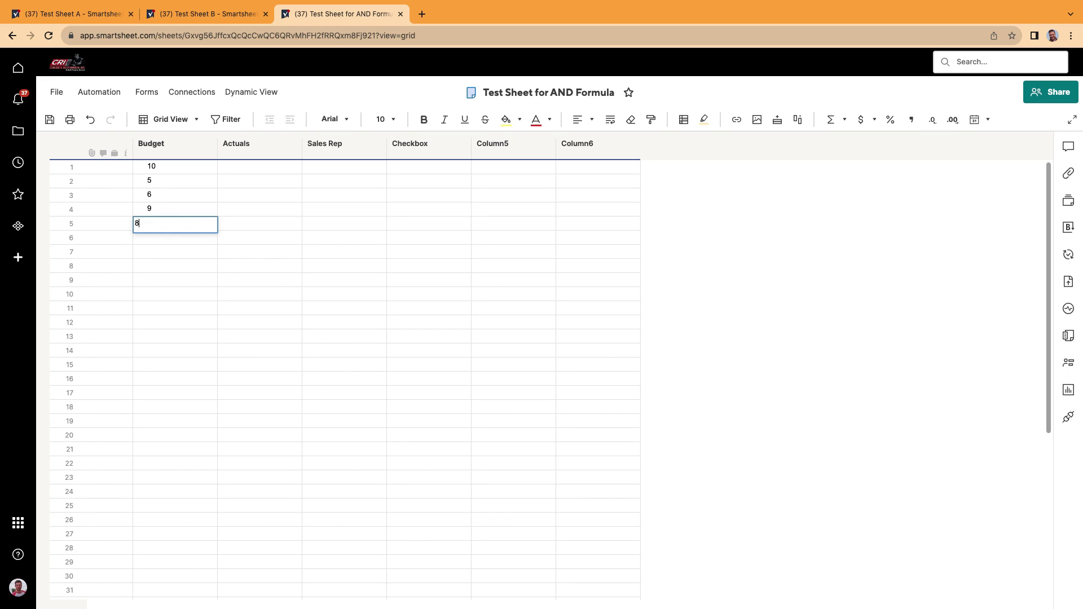
key(Return)
text(4)
key(Return)
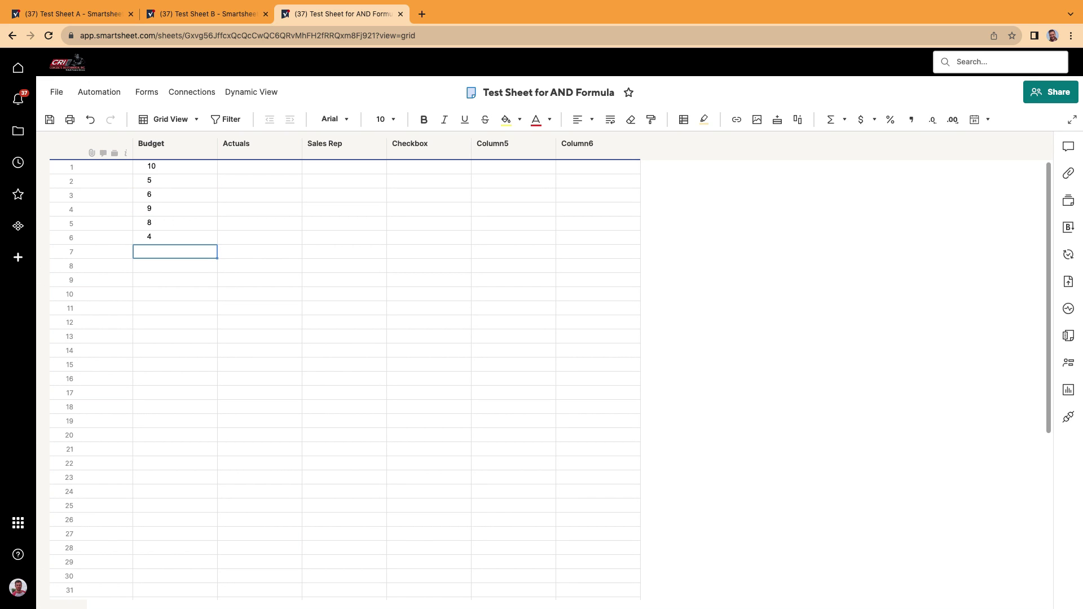
Step: Enter Actuals values 2.23, 3.22, 1.22, 4.12, 8, 2.22 in rows 1–6
click(270, 197)
click(235, 171)
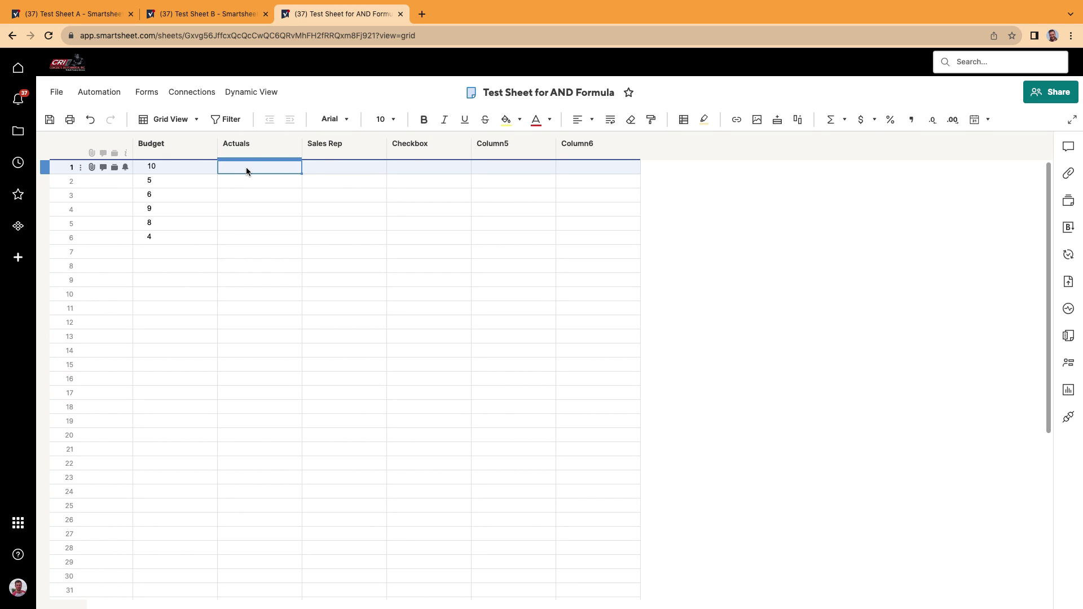
text(2.23)
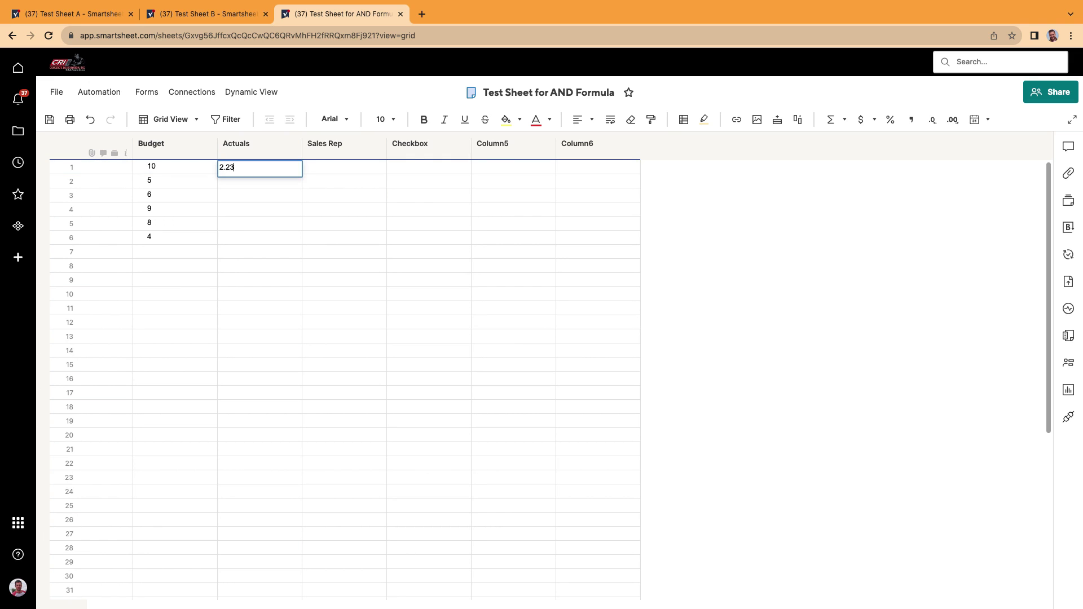
key(Return)
text(3.)
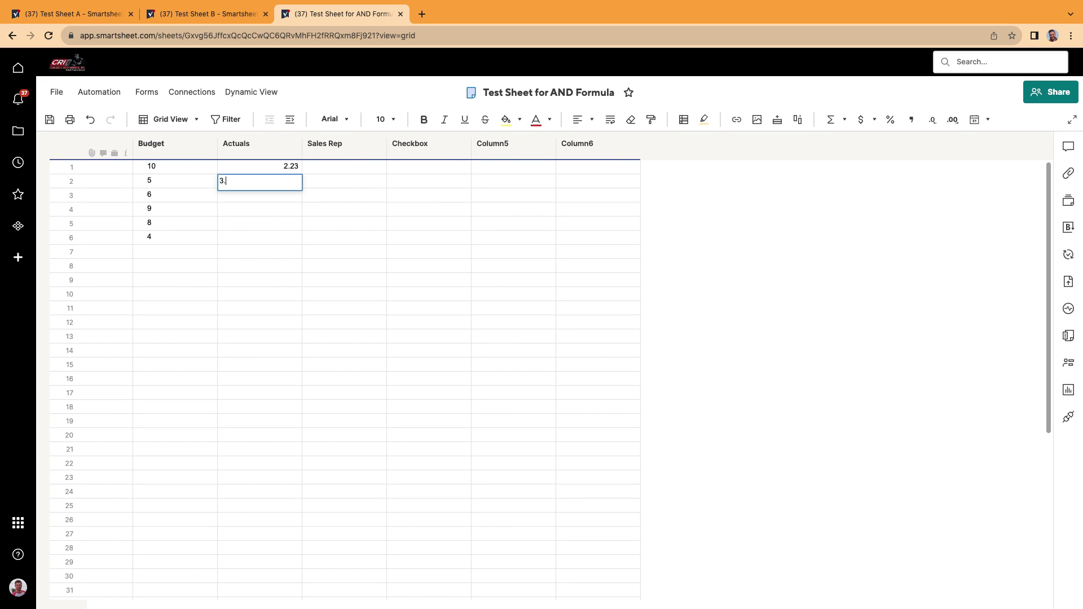
text(22)
key(Return)
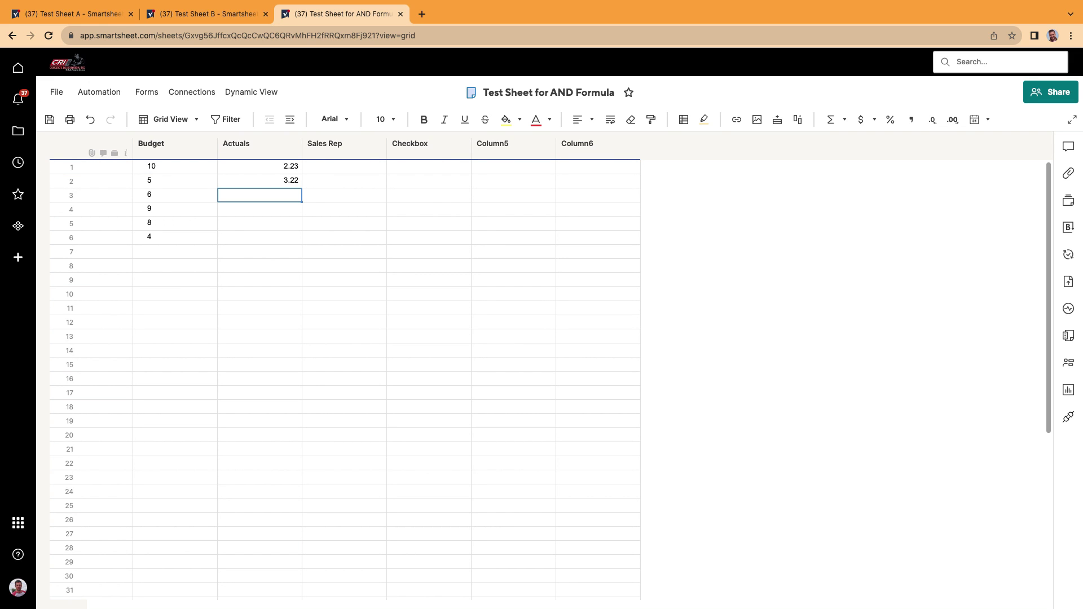
text(1.22)
key(Return)
text(4.12)
key(Return)
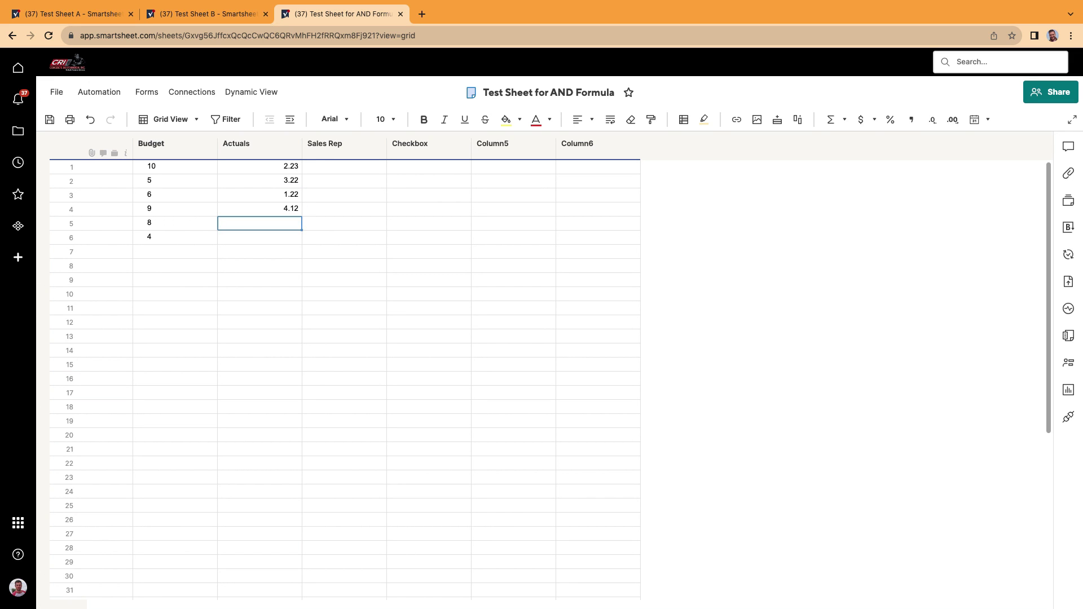
text(8)
key(Return)
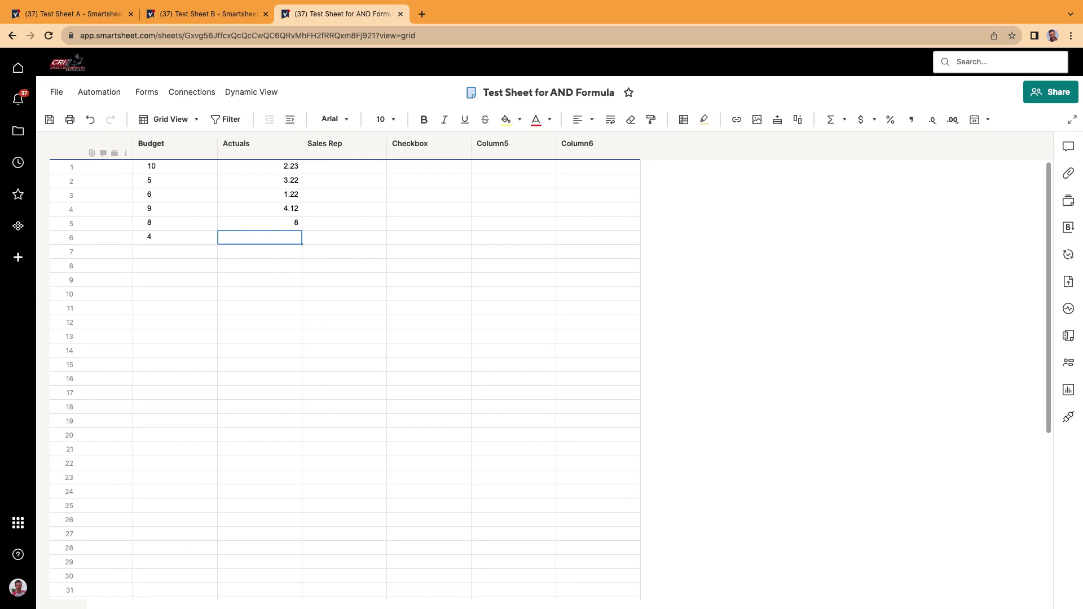
text(2.22)
key(Return)
Step: Format the Budget and Actuals columns as currency
click(188, 143)
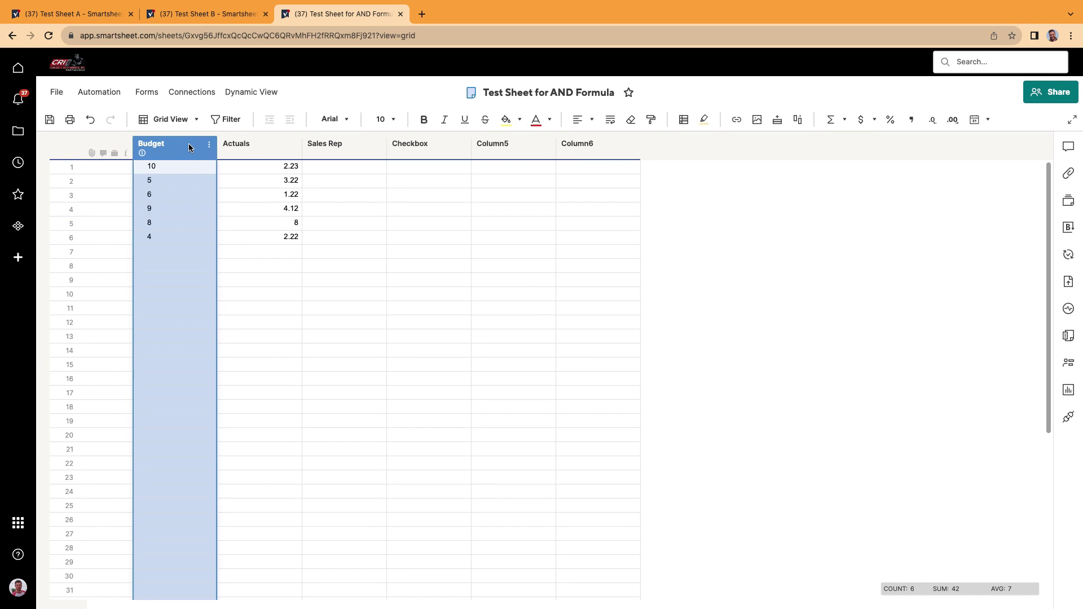
shift+click(254, 143)
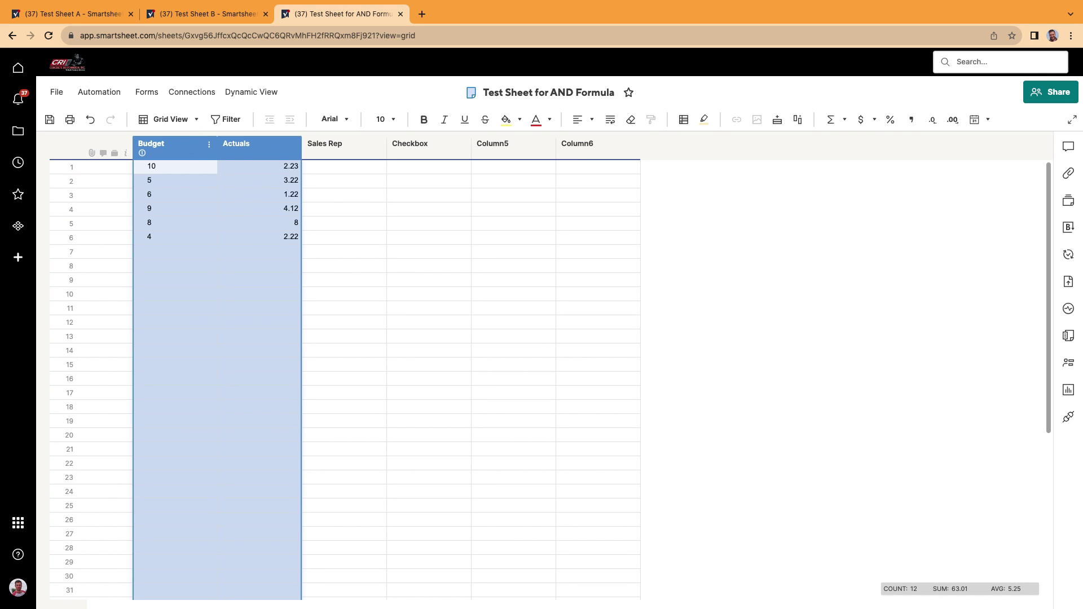
click(862, 120)
click(486, 352)
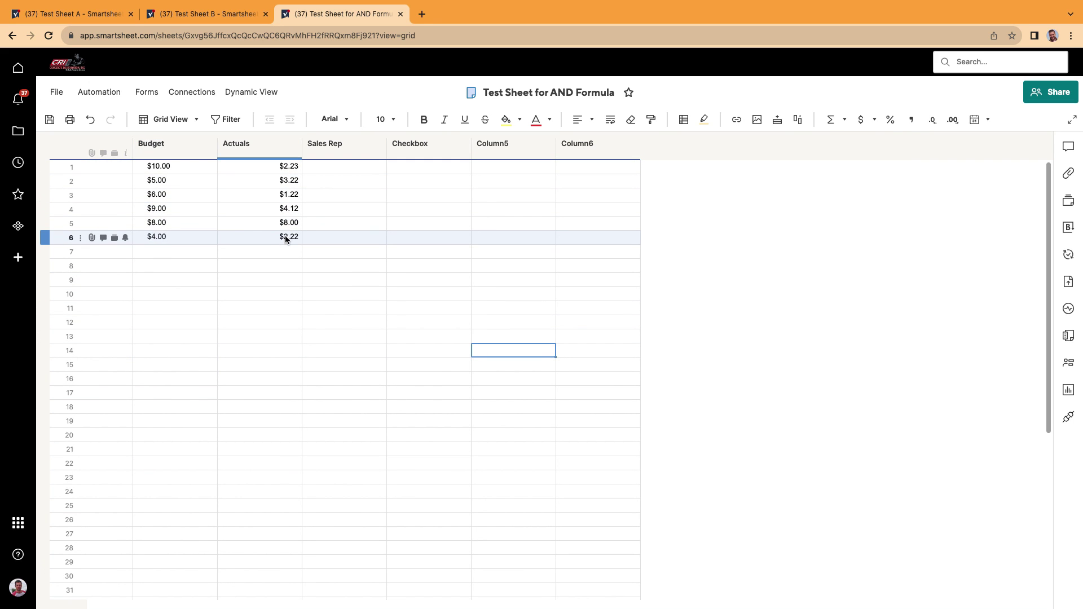
Step: Insert a Text/Number column named Profit to the right of Actuals
click(290, 145)
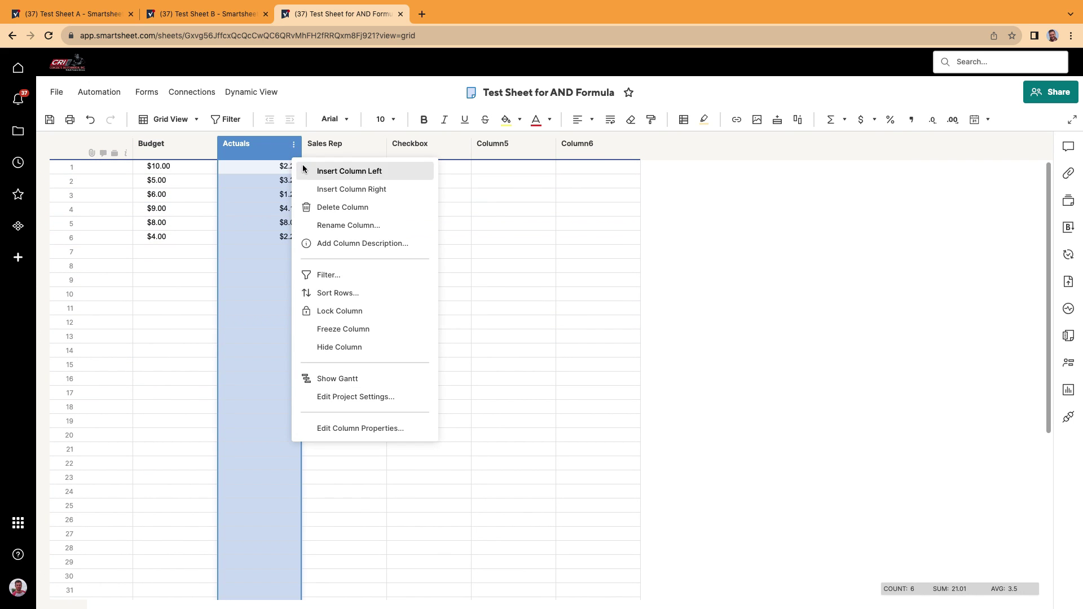
click(320, 190)
text(Profit)
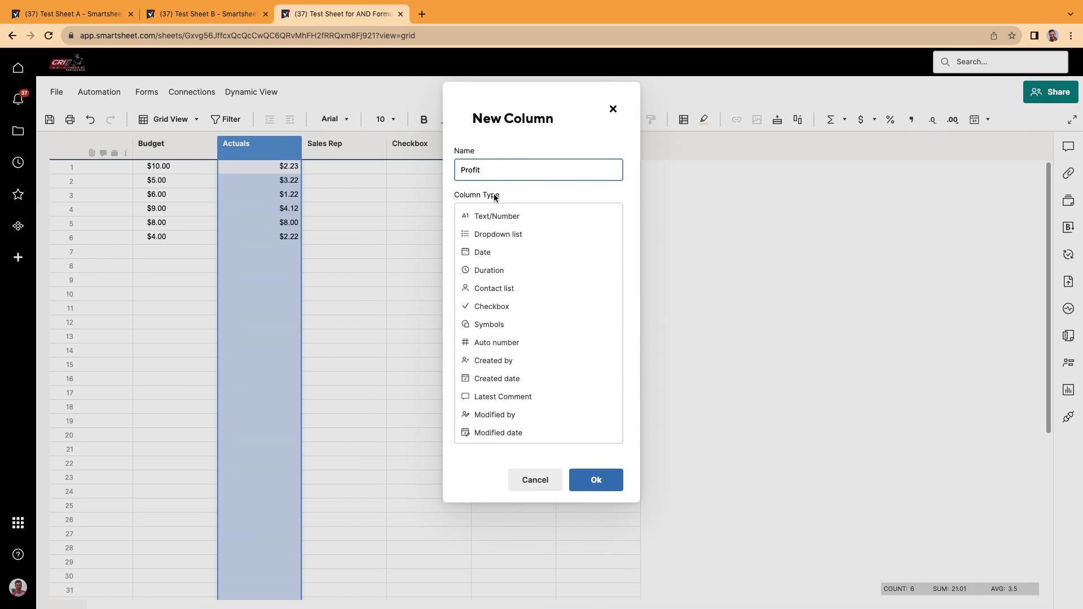
click(522, 213)
click(606, 270)
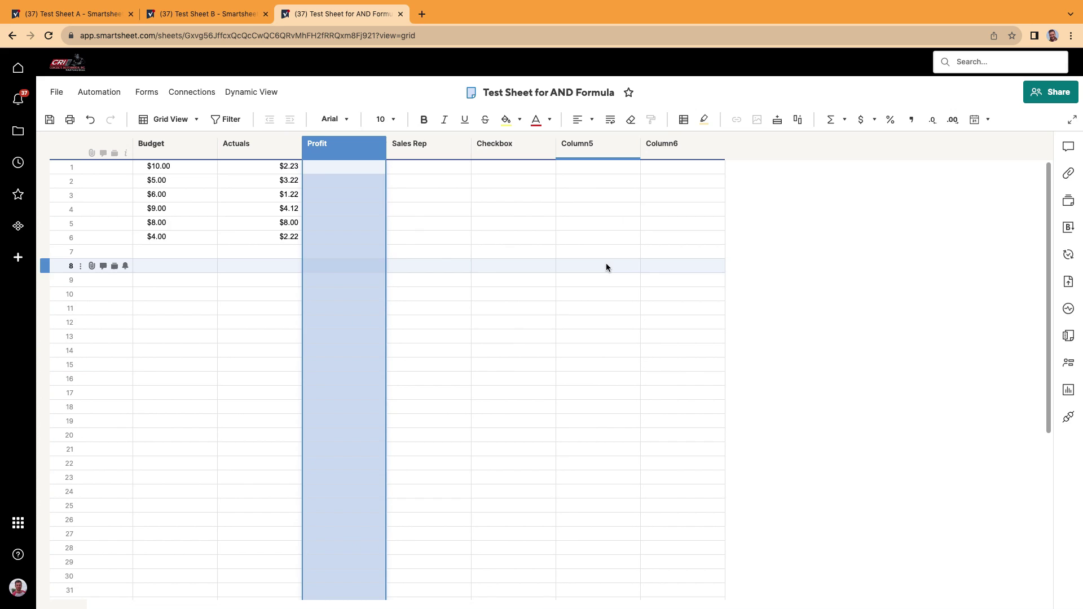
click(330, 167)
Step: Enter =SUM(Budget@row-Actuals@row) in the row 1 Profit cell
click(331, 167)
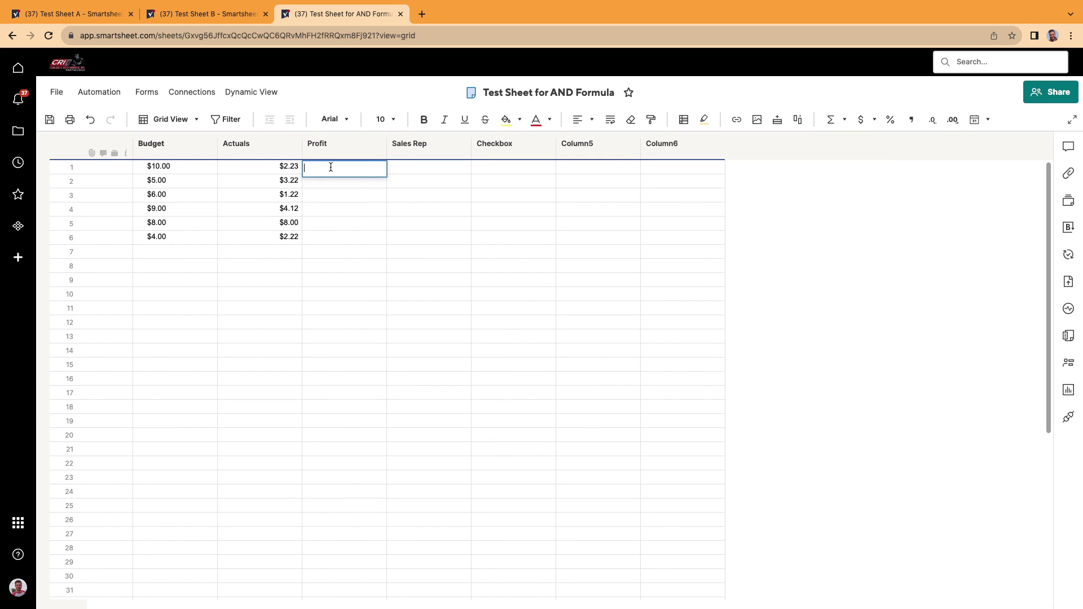
text(=sum)
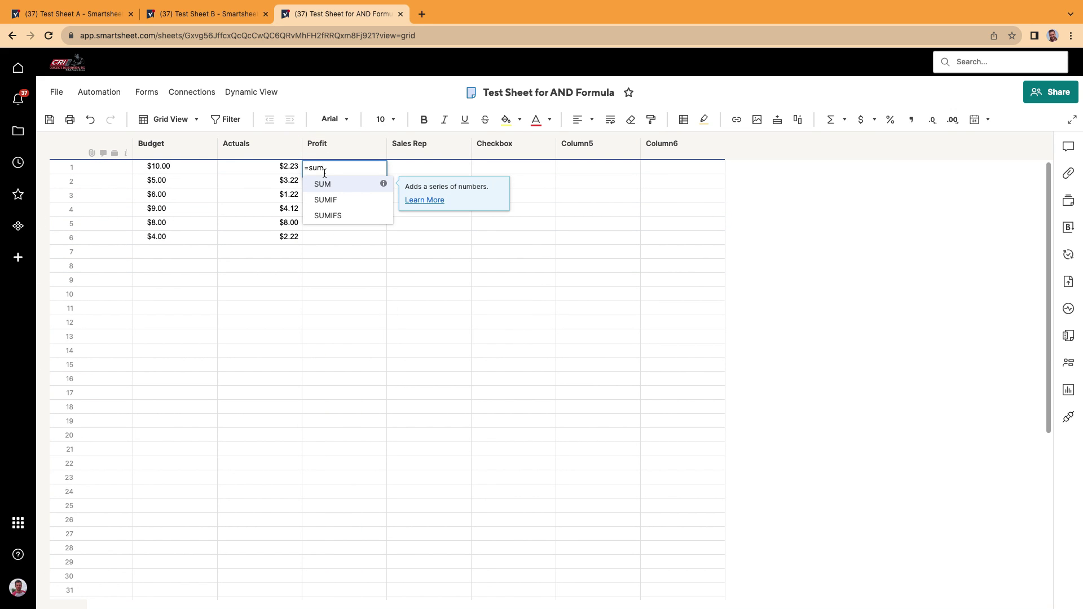
click(333, 184)
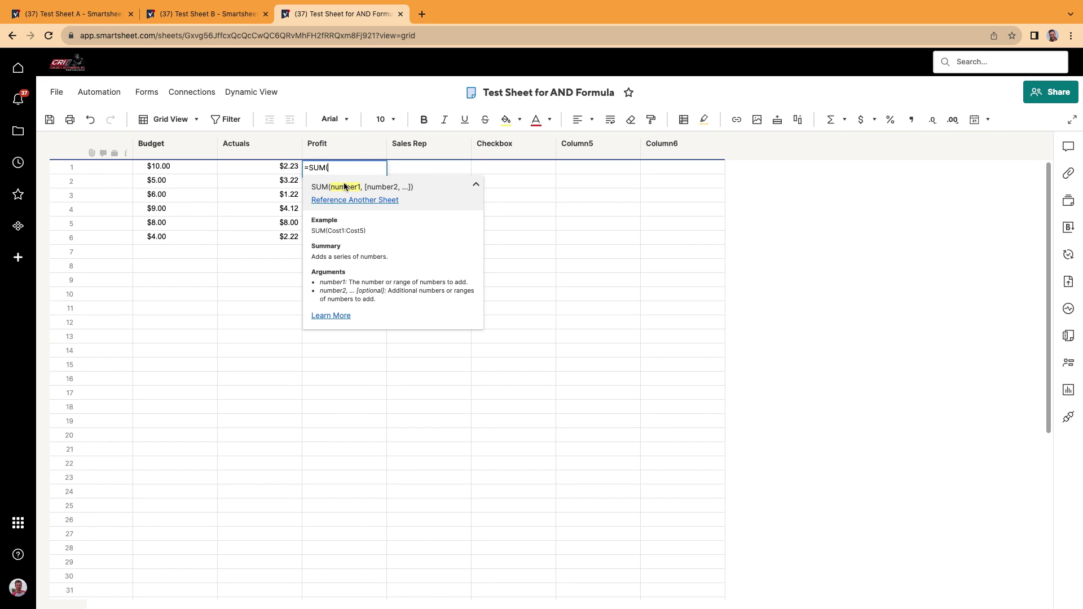
click(168, 166)
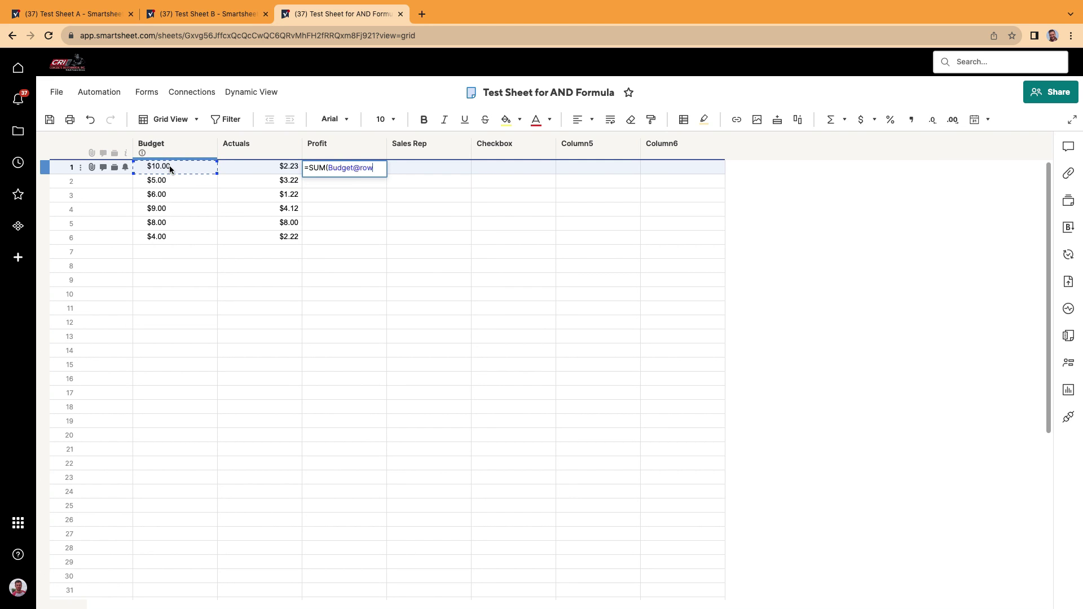
text(-)
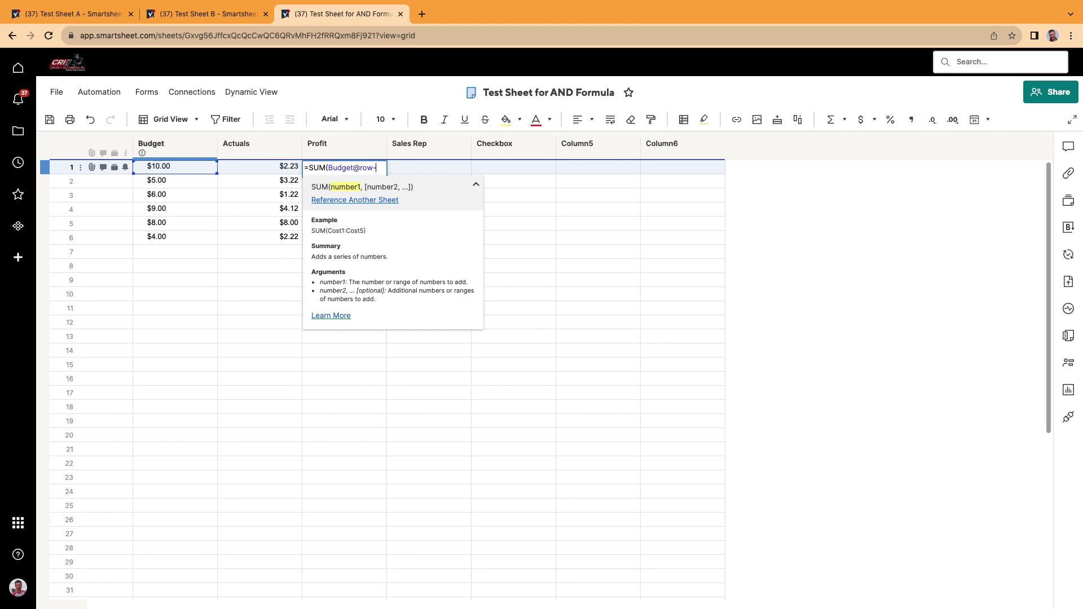
click(265, 170)
key(Return)
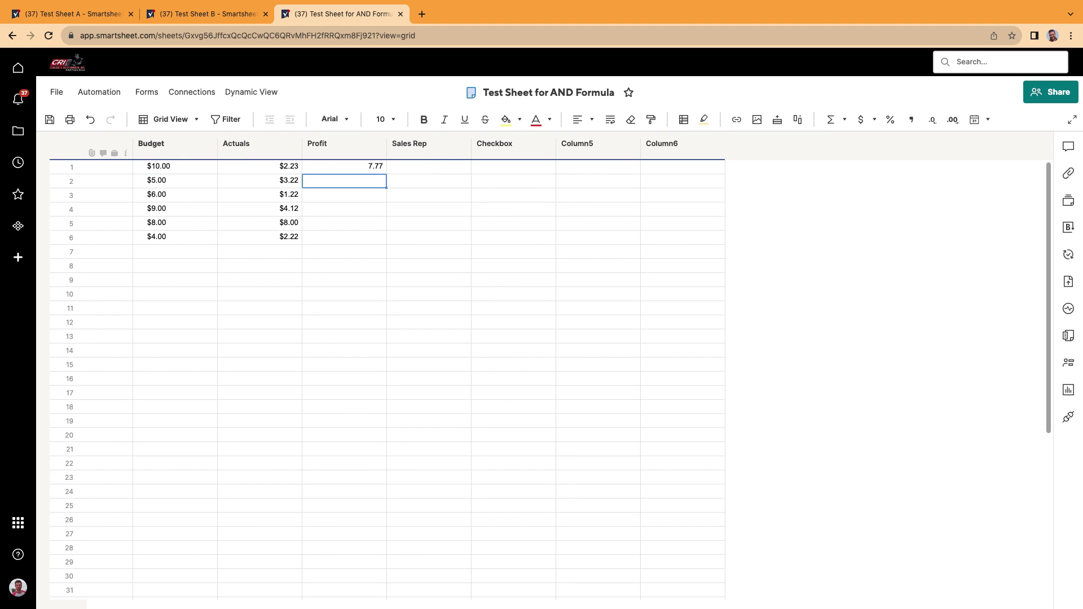
Step: Convert the Profit formula to a column formula and format the column as currency
right_click(324, 168)
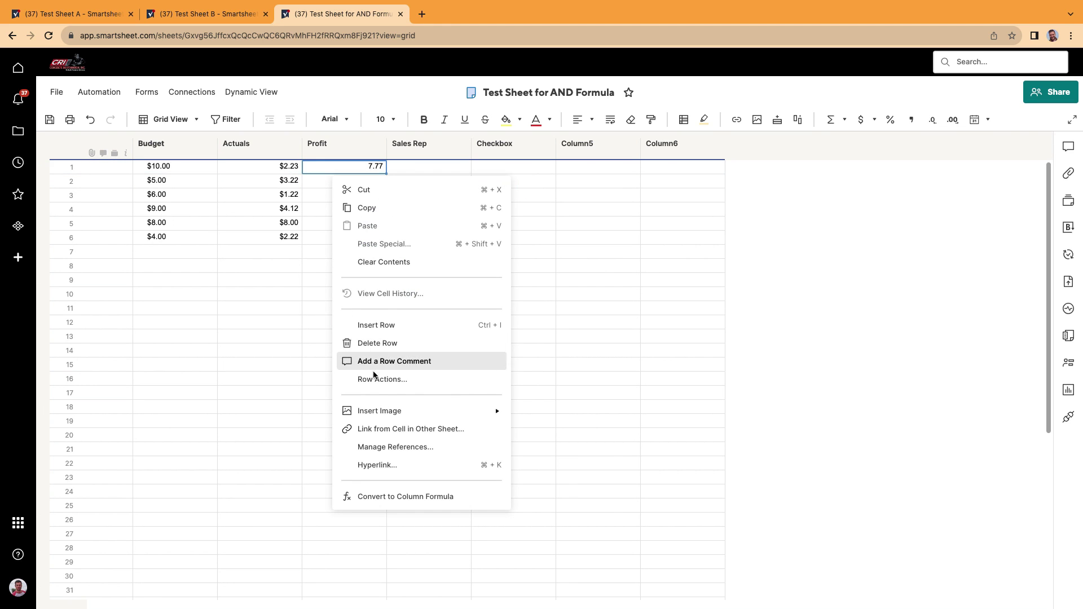
right_click(316, 167)
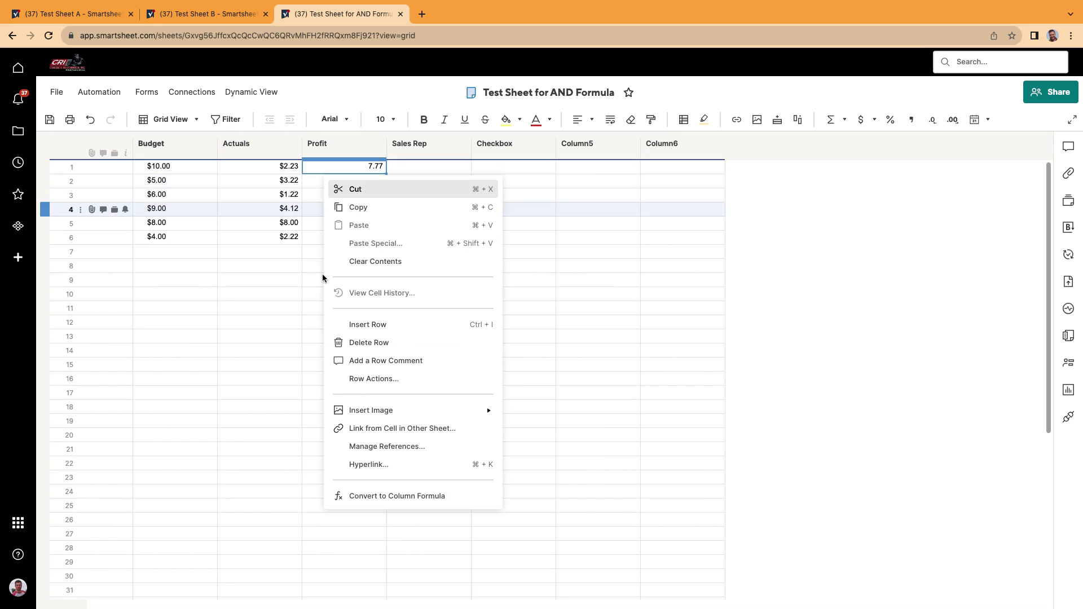
click(373, 495)
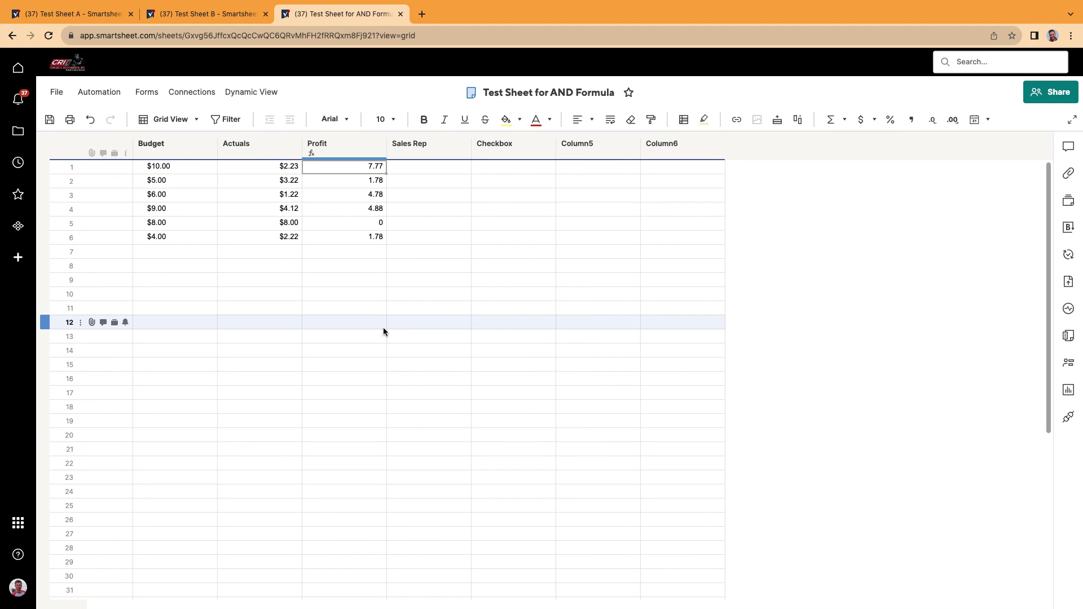
click(361, 146)
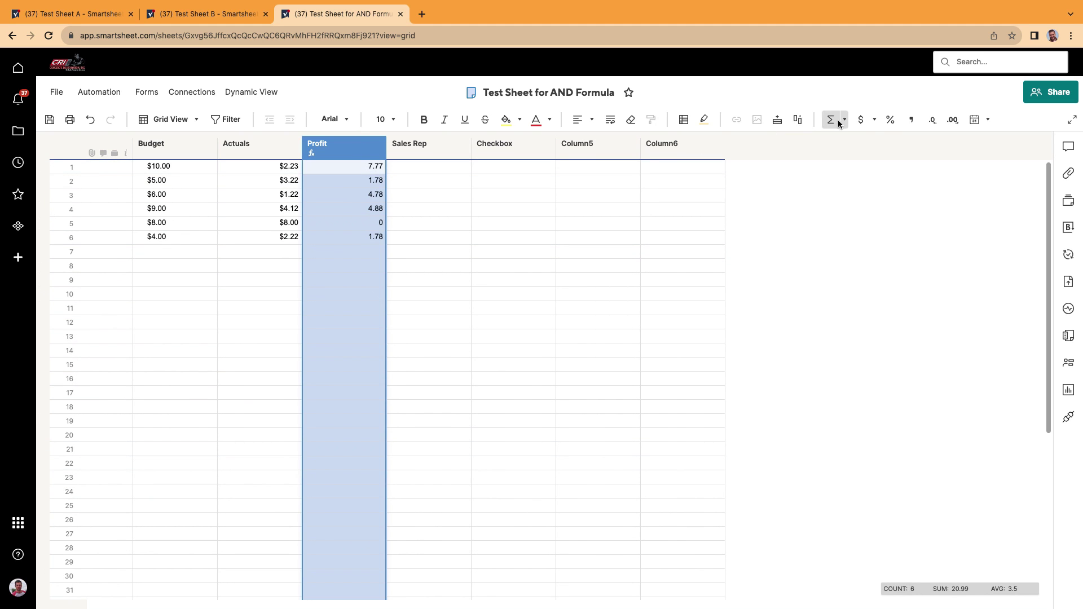
click(859, 121)
click(514, 309)
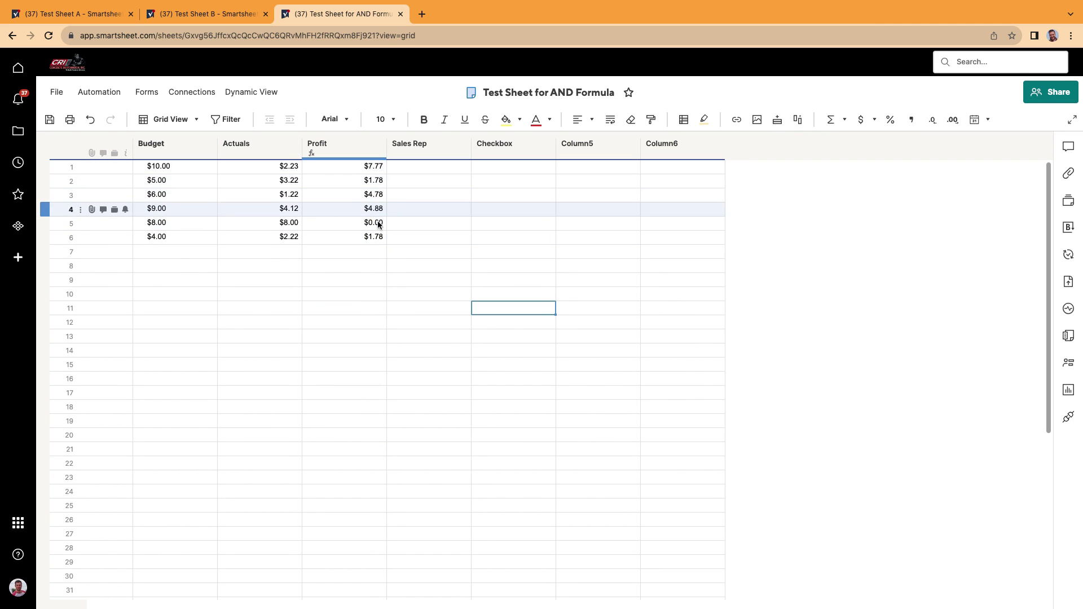
Step: Assign Office Admin as Sales Rep in row 1 and paste it into rows 3, 5 and 6
click(443, 165)
click(463, 167)
click(451, 188)
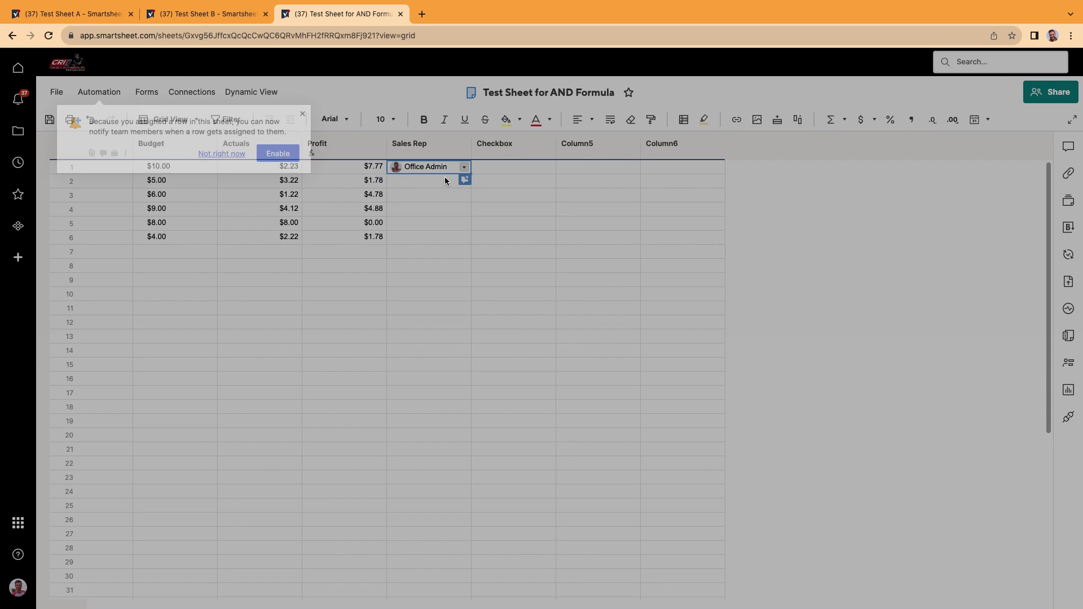
click(302, 113)
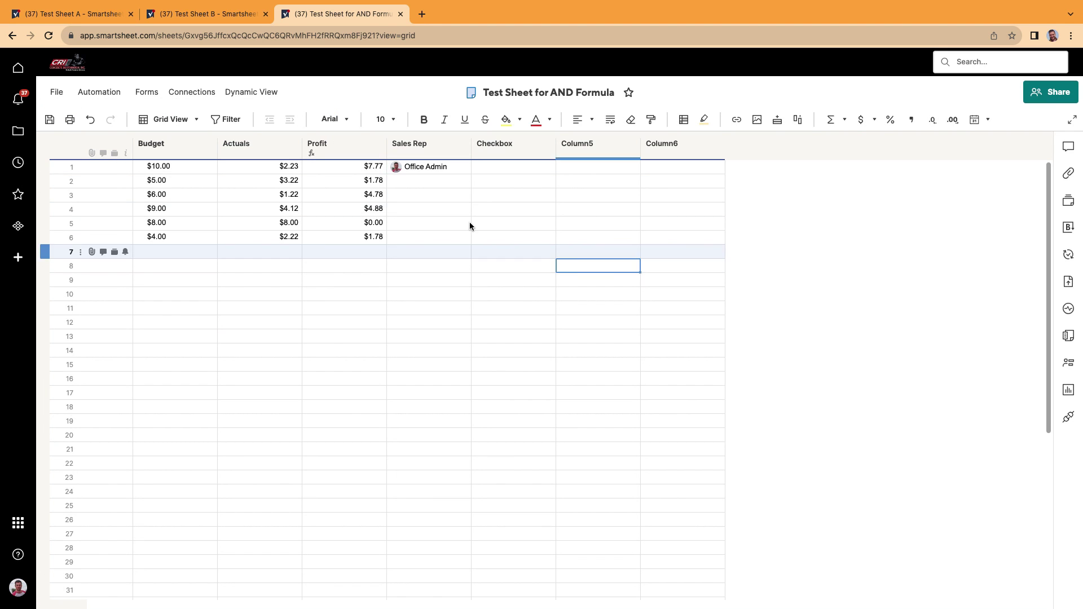
mouse_move(407, 170)
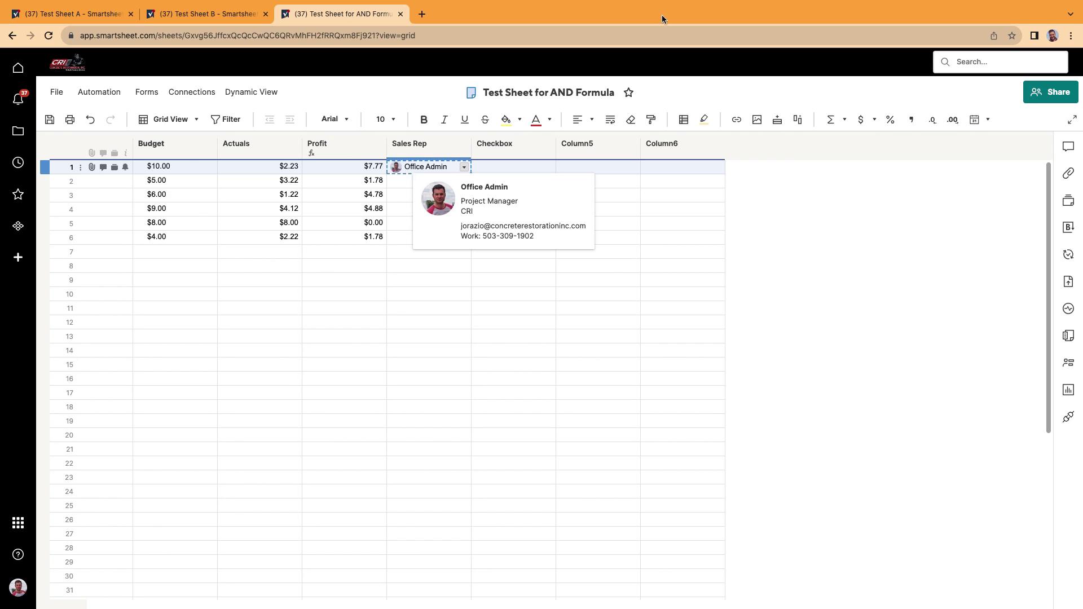
click(442, 194)
text(Office Admin)
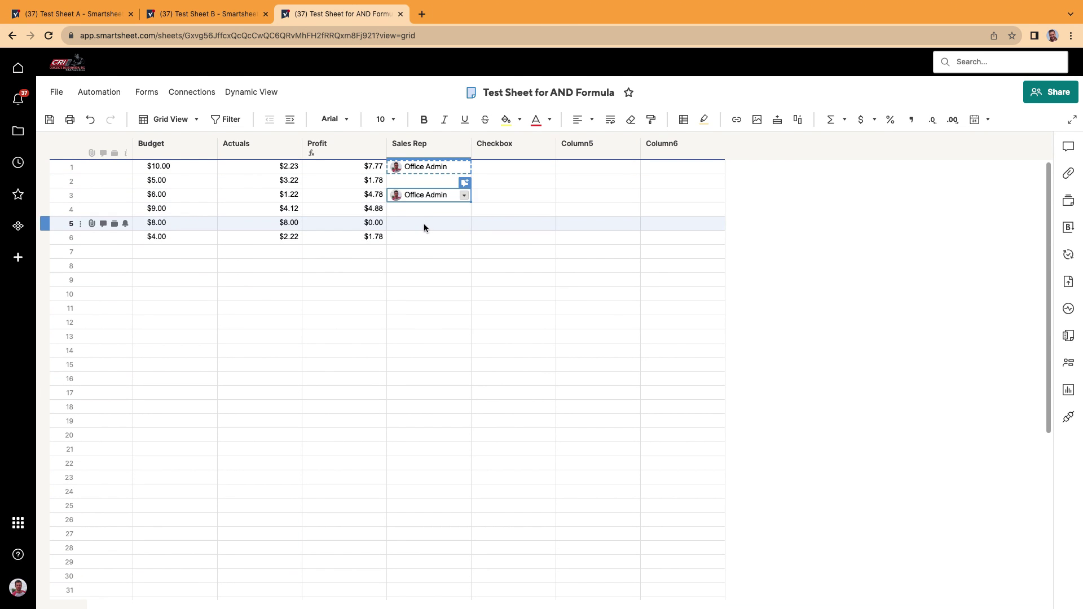
click(424, 224)
key(ctrl+v)
click(429, 237)
key(ctrl+v)
Step: Assign the second contact as Sales Rep in row 2 and paste it into rows 4 and 6
click(434, 185)
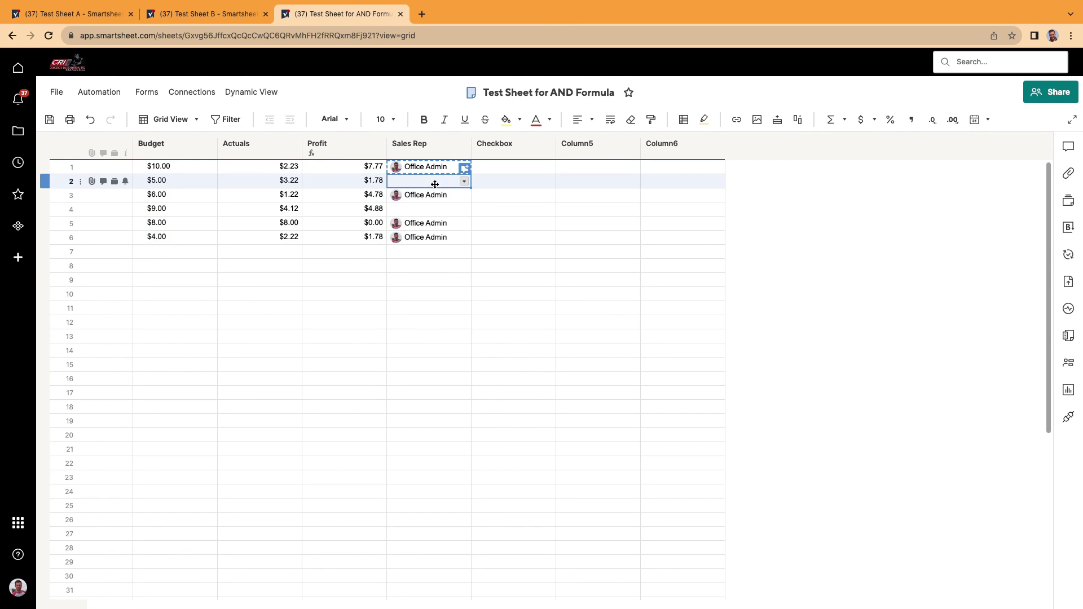
text(jj)
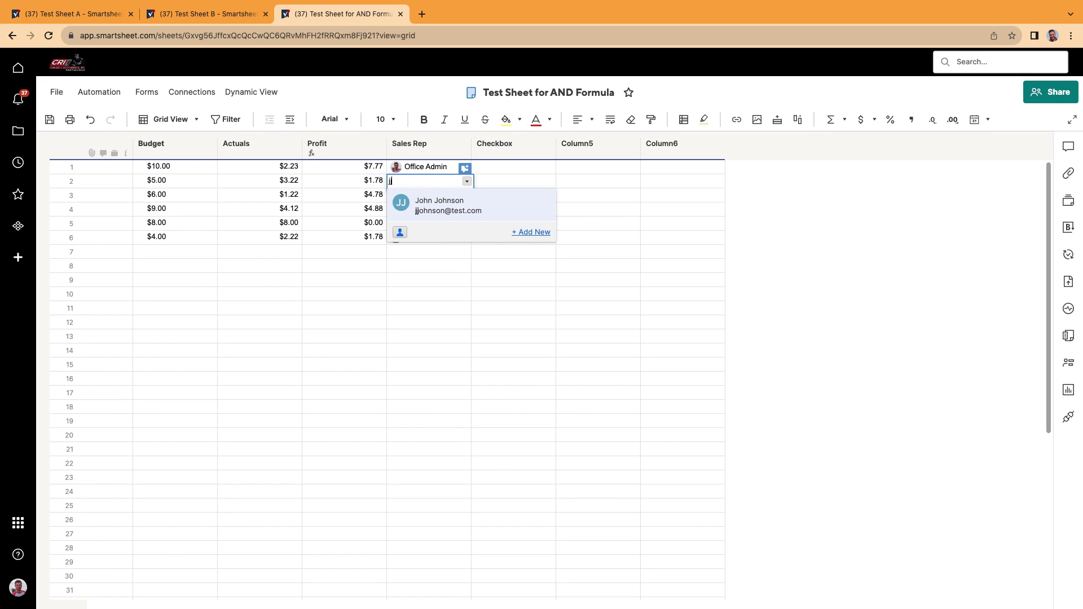
click(476, 209)
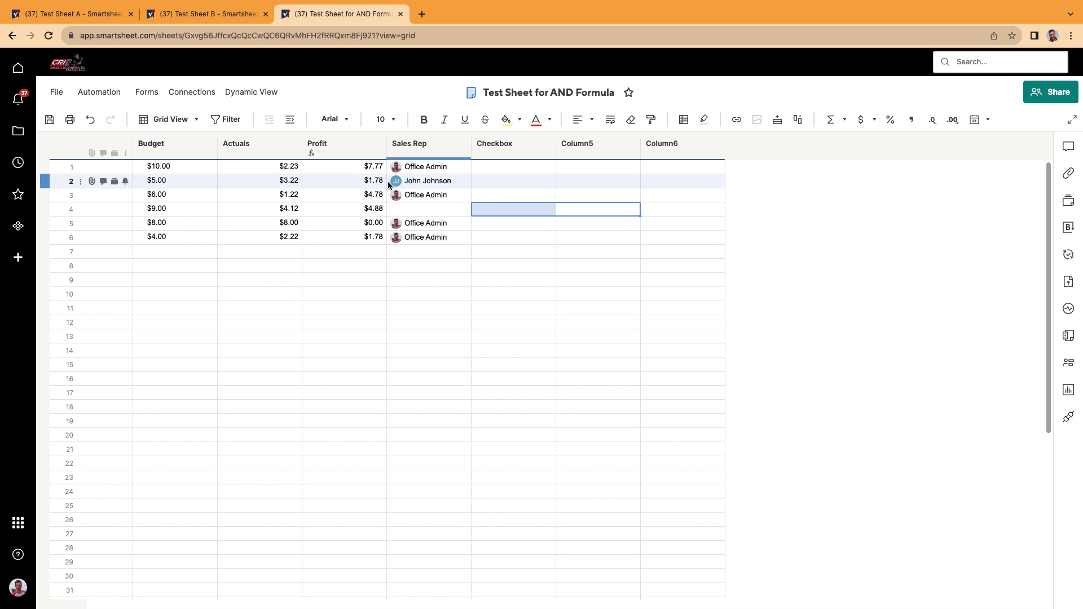
key(ctrl+c)
click(420, 209)
key(ctrl+v)
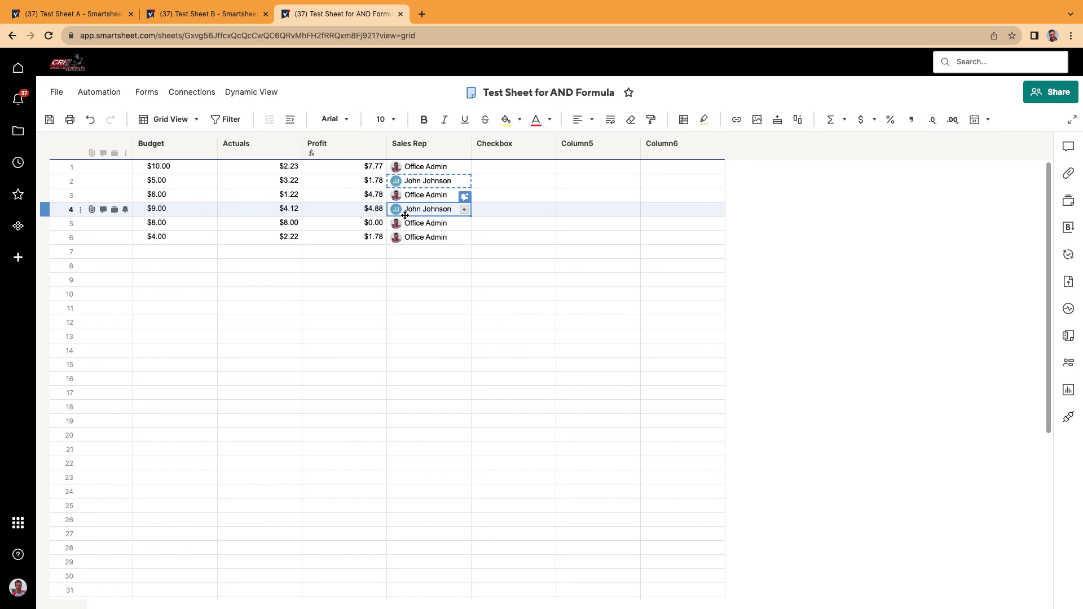
click(417, 237)
key(ctrl+v)
click(421, 257)
click(530, 321)
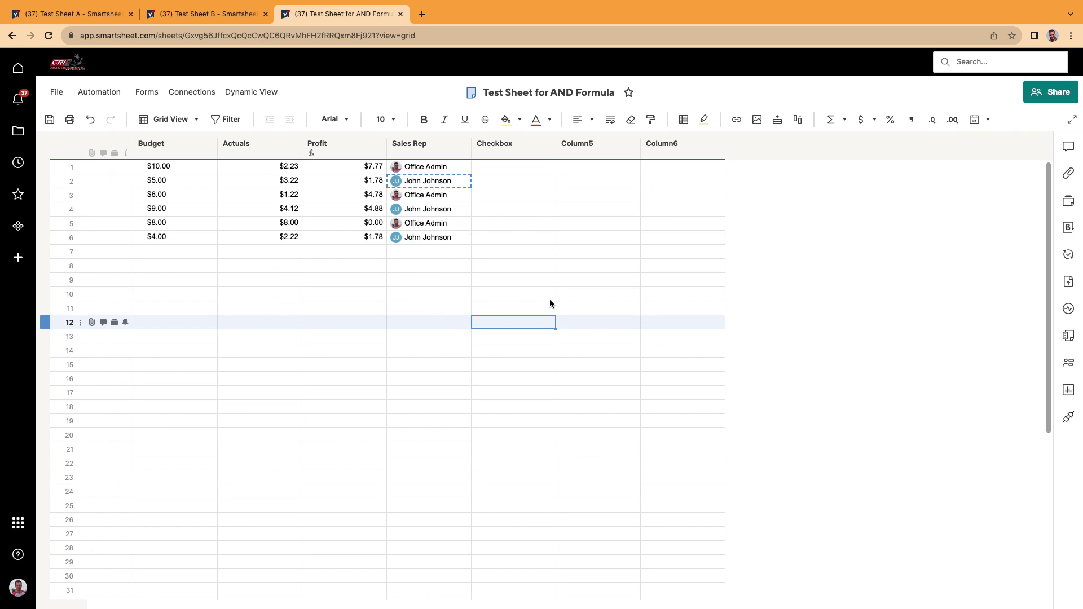
Step: Change the Checkbox column's type to Checkbox so rows 1–6 show unticked boxes
double_click(520, 151)
click(546, 238)
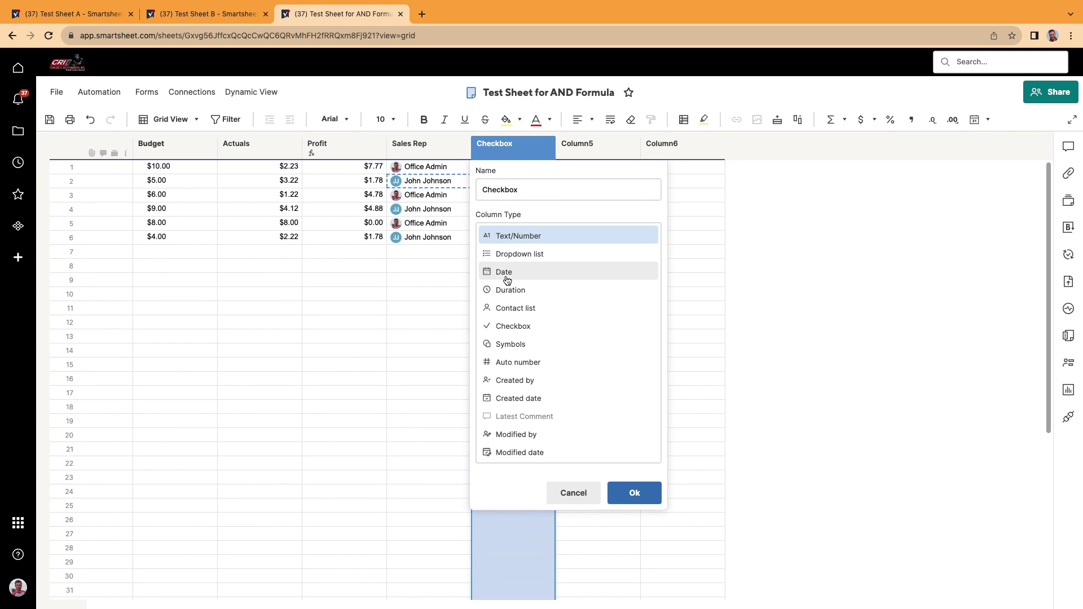
click(513, 324)
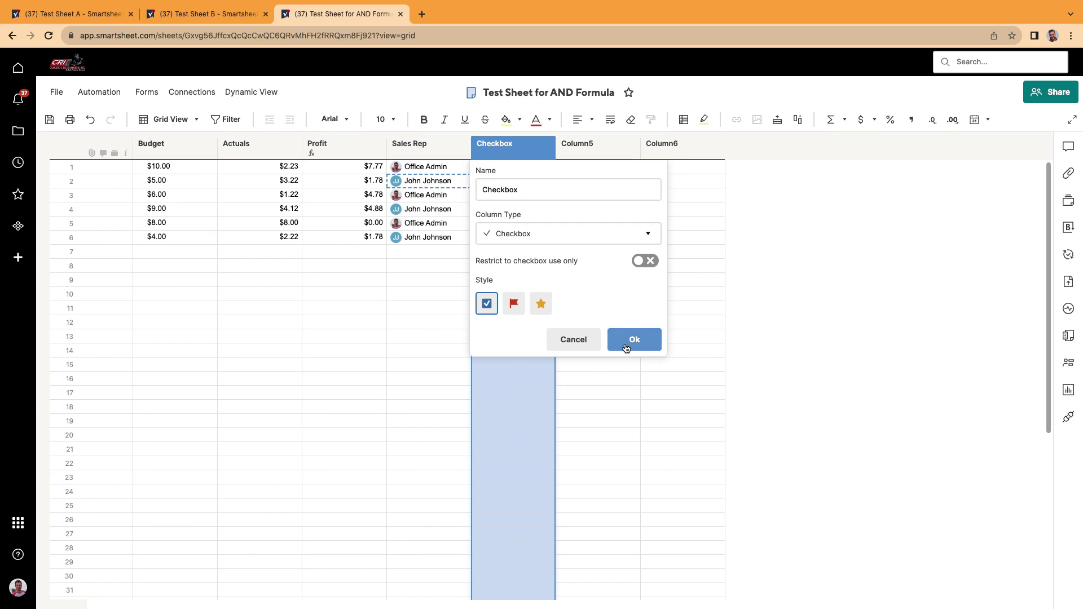
click(634, 339)
click(620, 280)
double_click(536, 168)
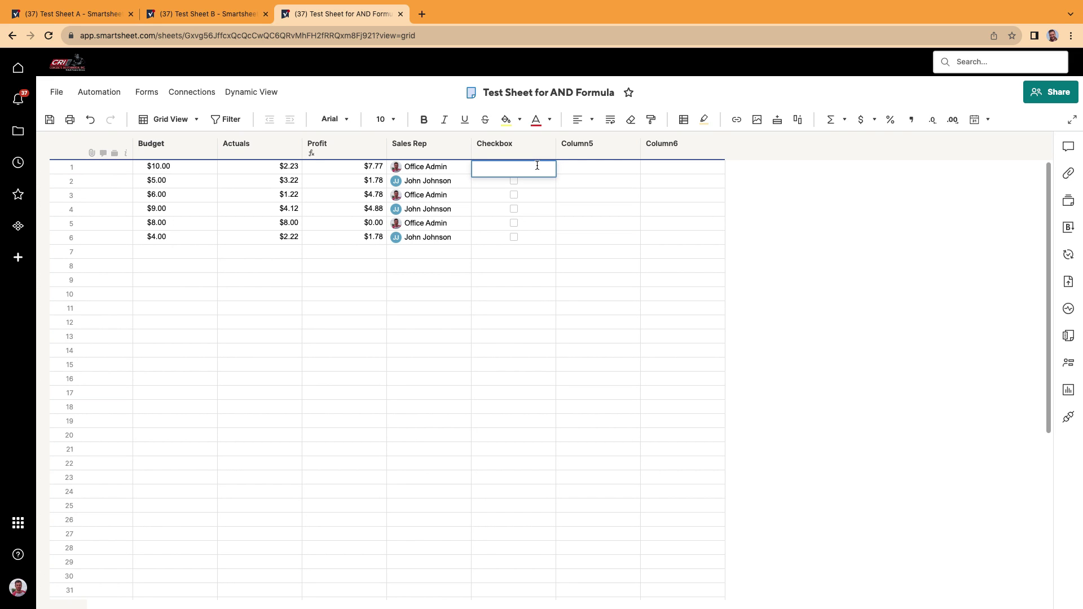
click(636, 222)
click(532, 169)
click(629, 210)
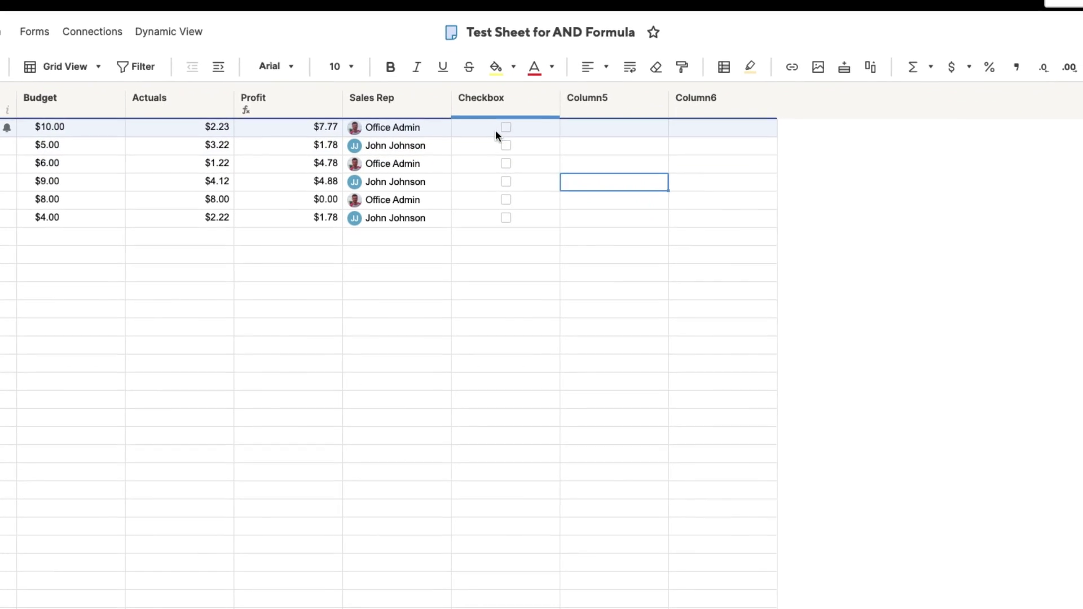
Step: Enter =IF(Profit@row>3) in the row 1 Checkbox cell
click(495, 129)
text(=)
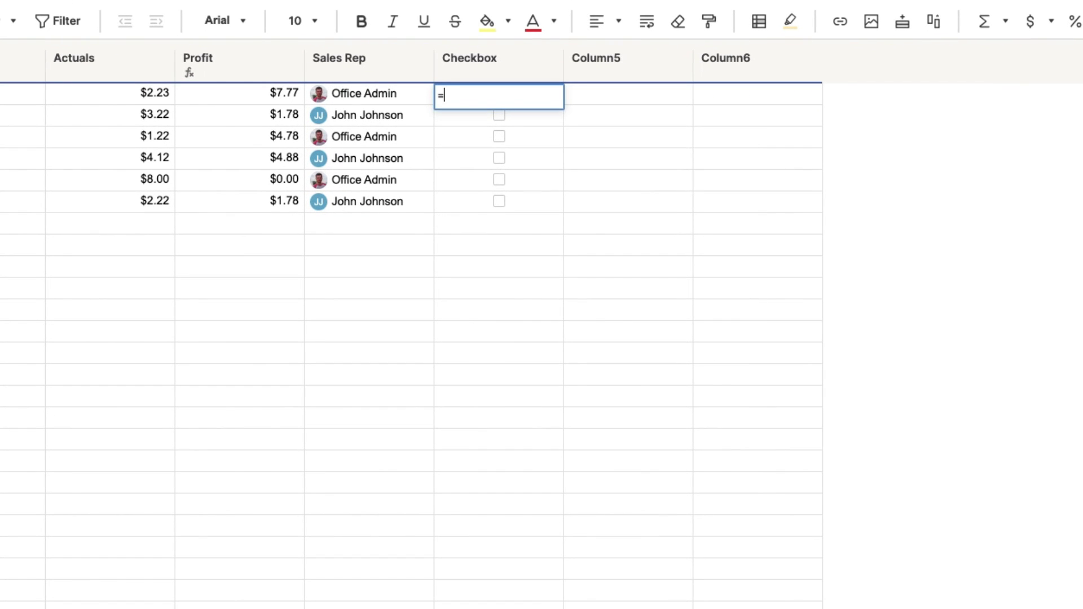
text(IF)
click(455, 118)
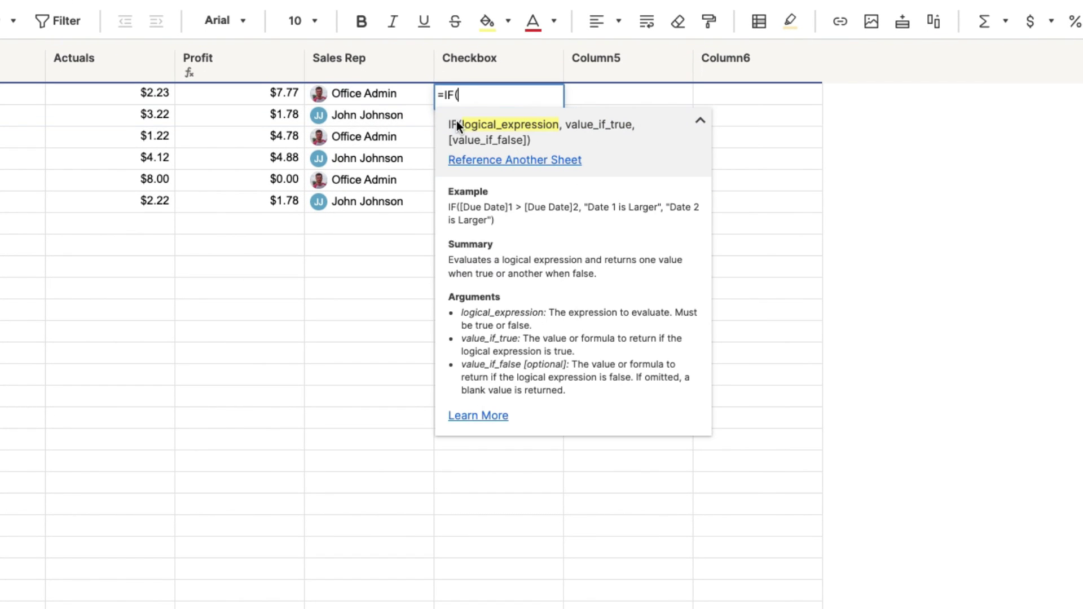
click(277, 96)
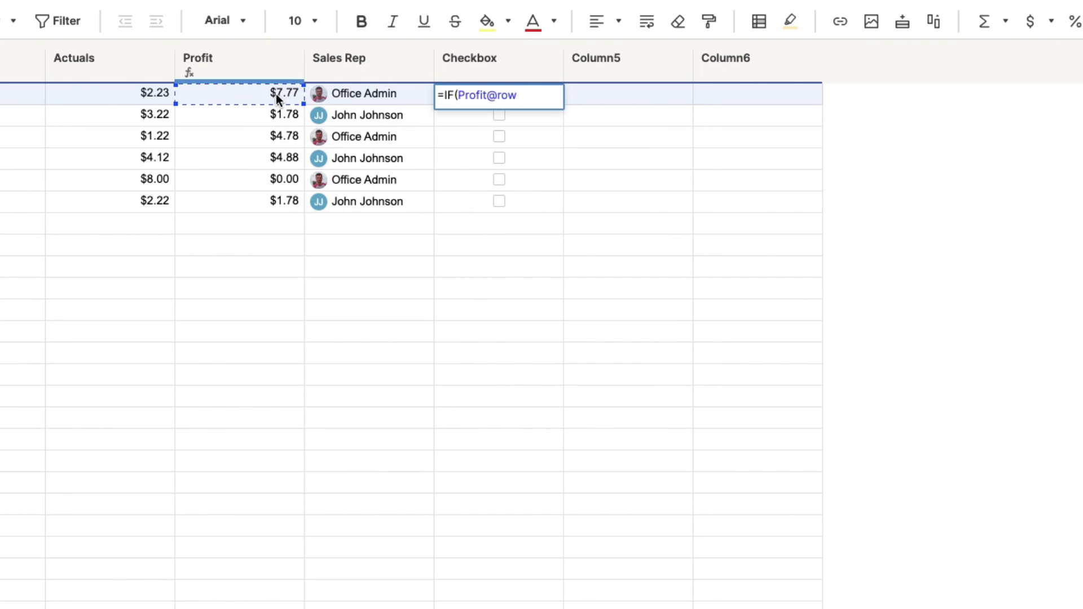
text(>3)
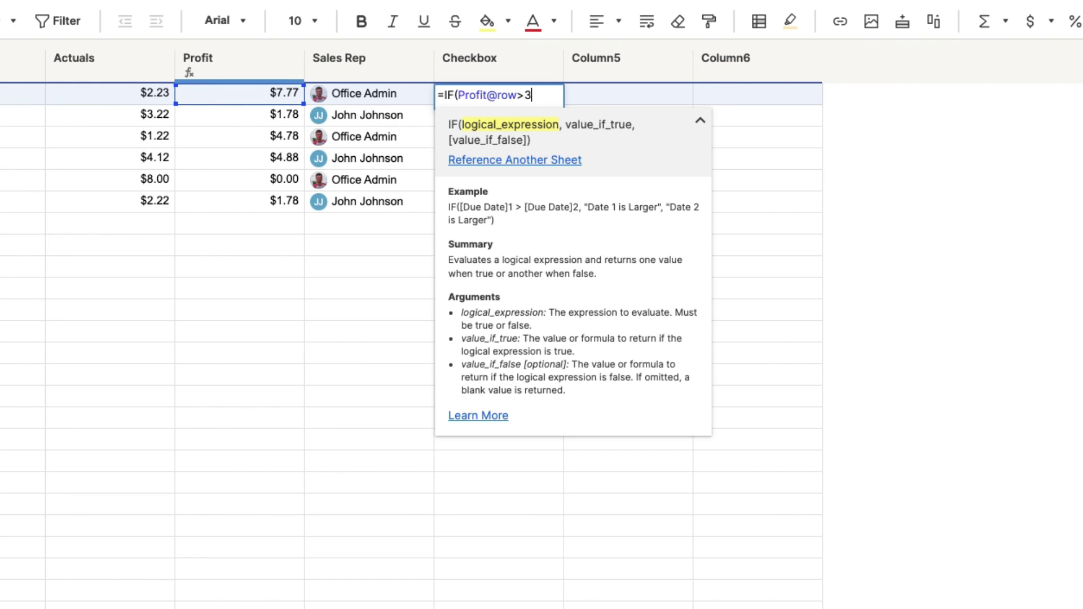
key(Return)
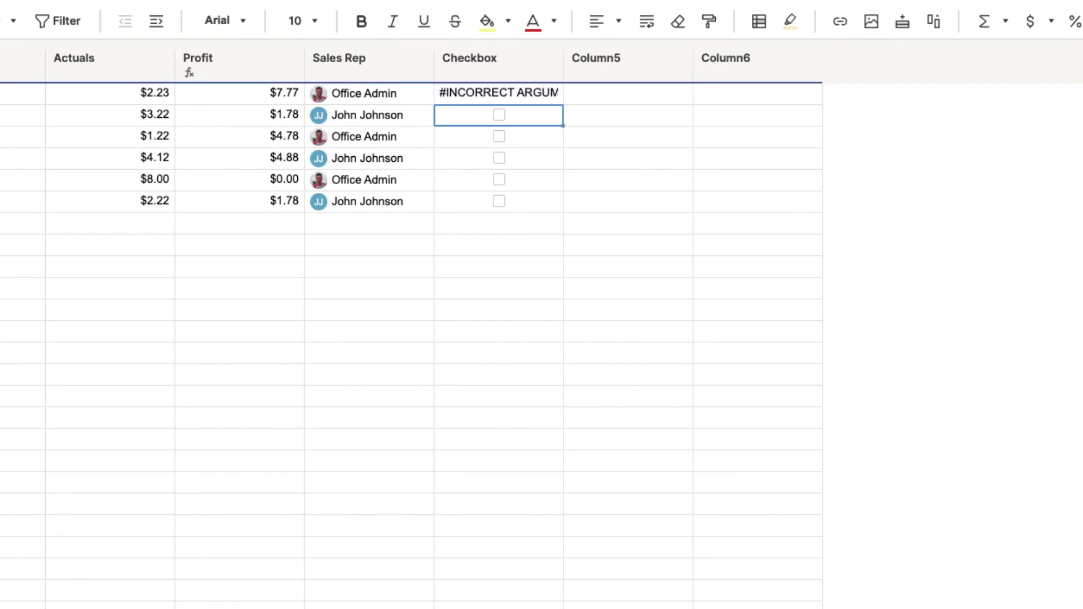
Step: Fix the argument error by adding ,1,0 before the formula's closing bracket
click(525, 97)
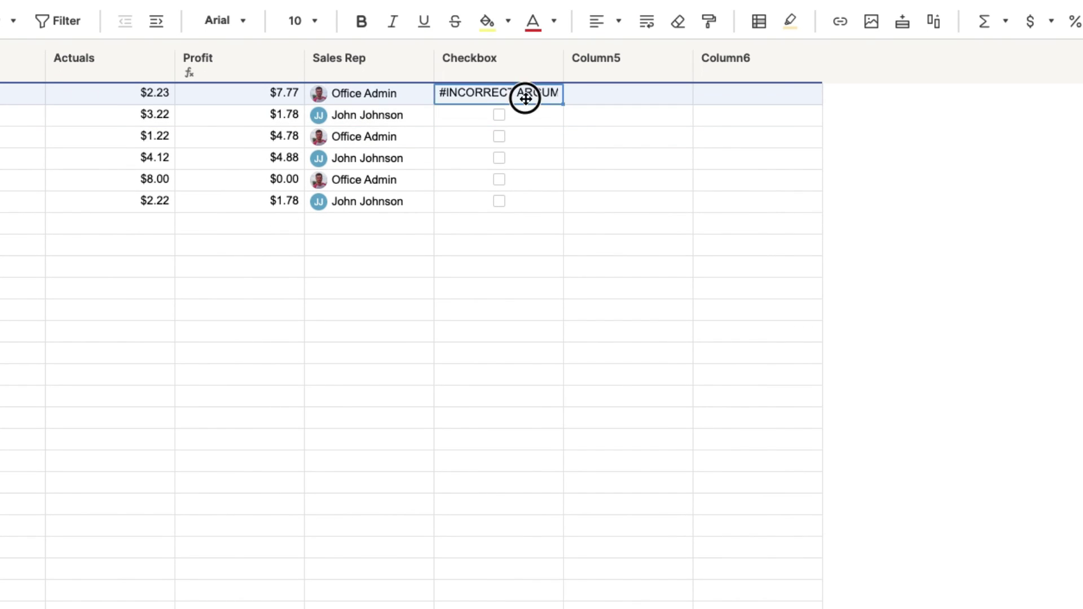
click(524, 97)
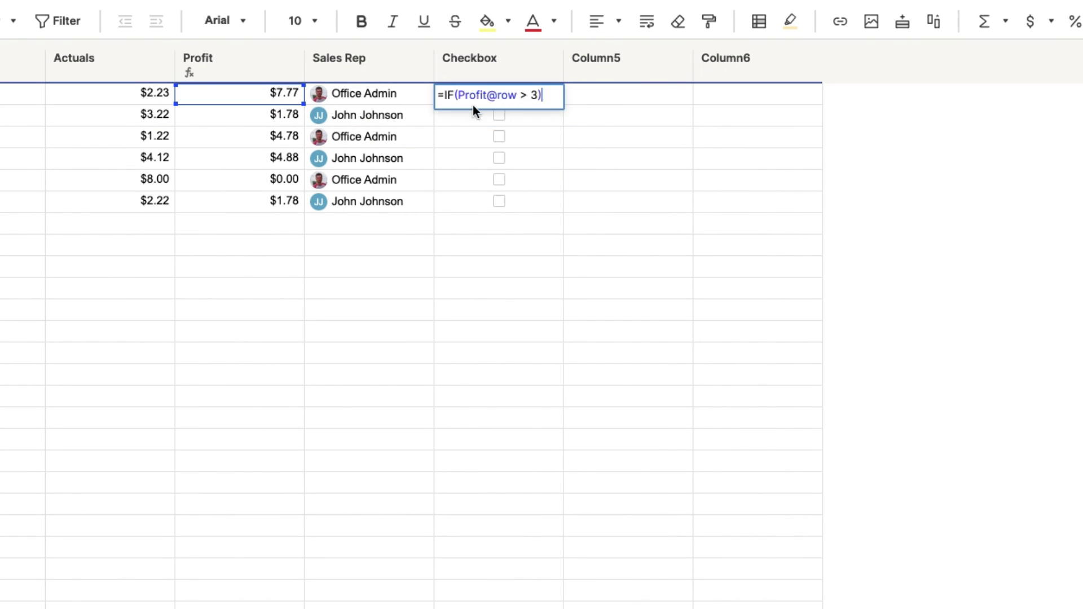
click(537, 96)
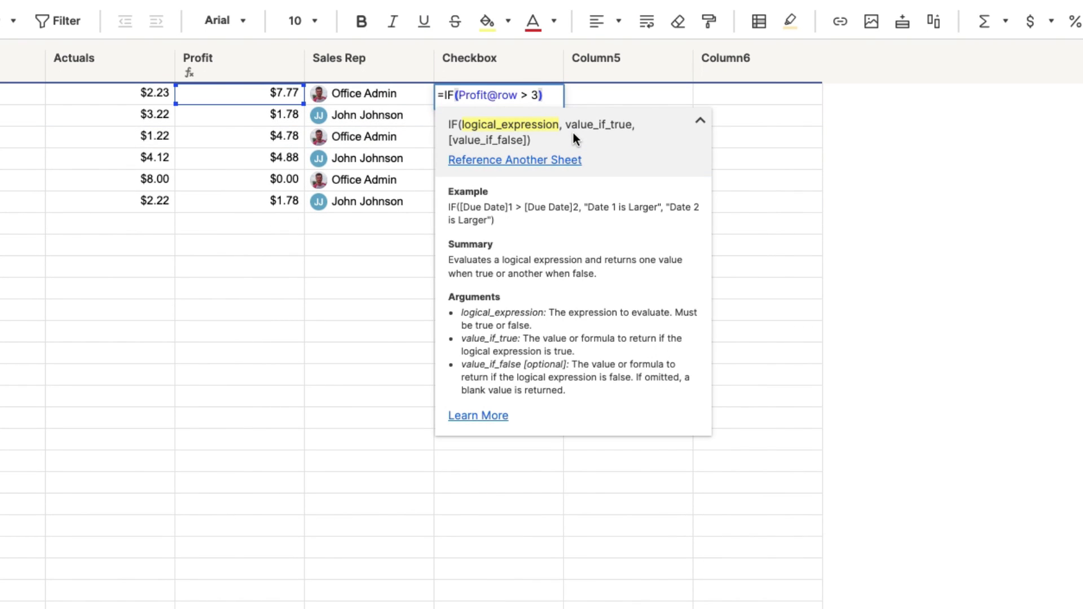
text(,1,0)
click(496, 94)
Step: Commit the Profit>3 IF formula, convert it to a column formula, and reopen it for editing
key(Return)
right_click(550, 94)
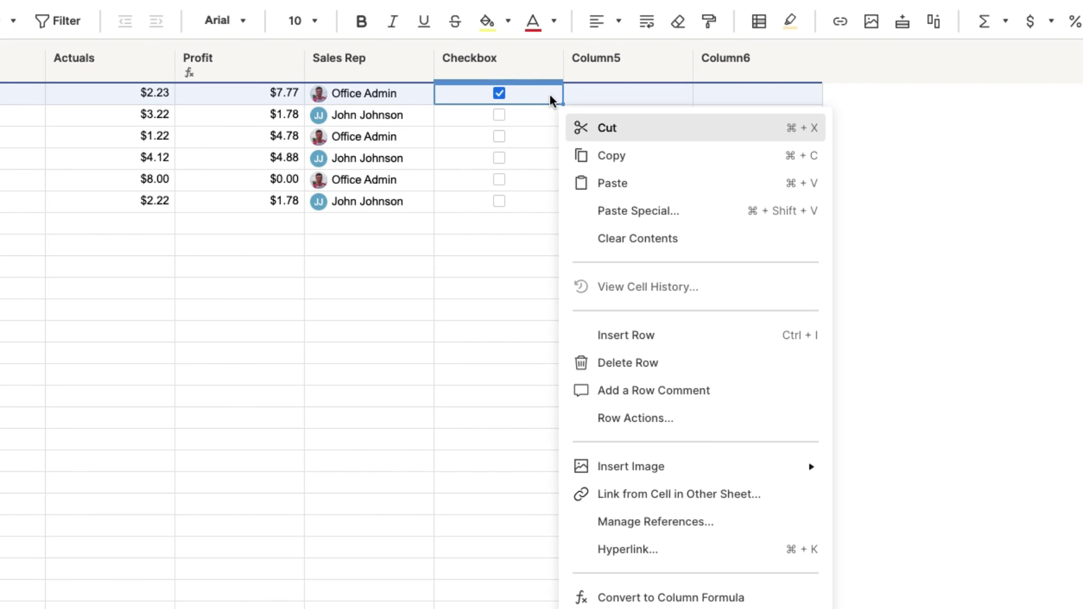
click(728, 595)
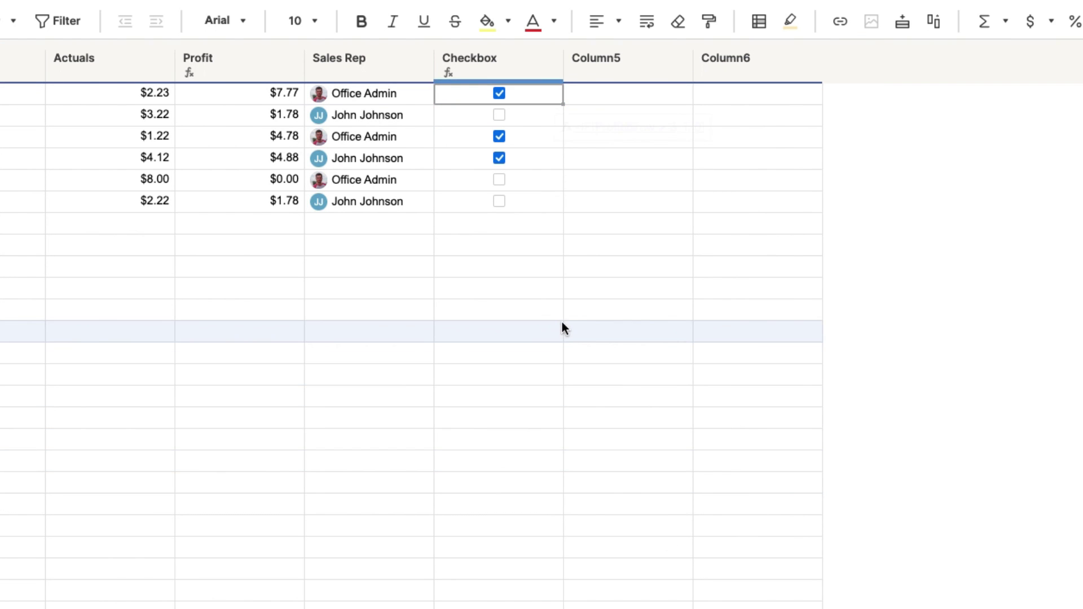
right_click(519, 96)
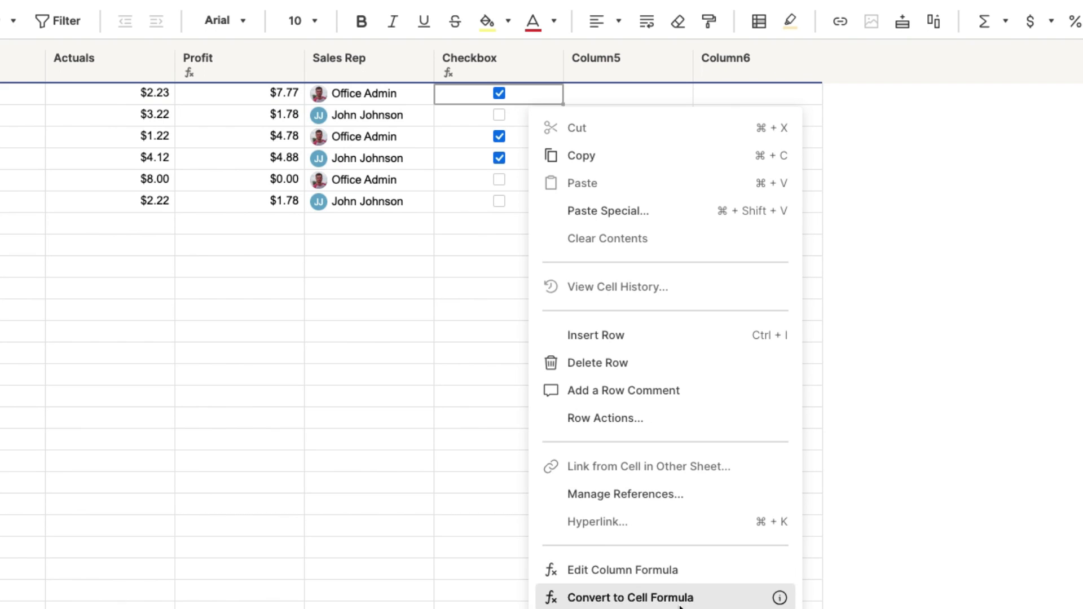
click(672, 569)
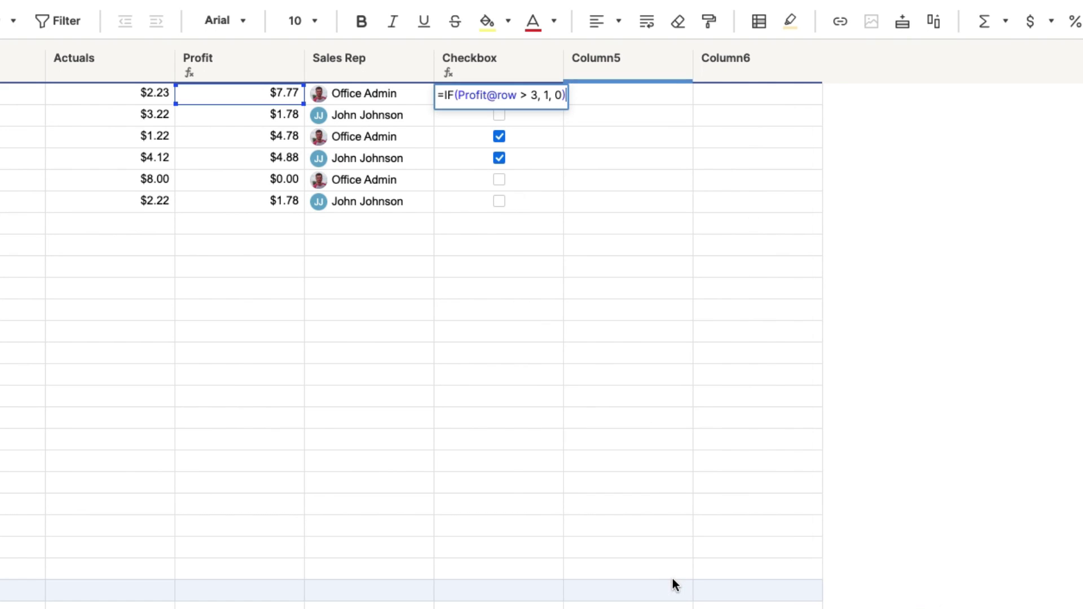
click(462, 95)
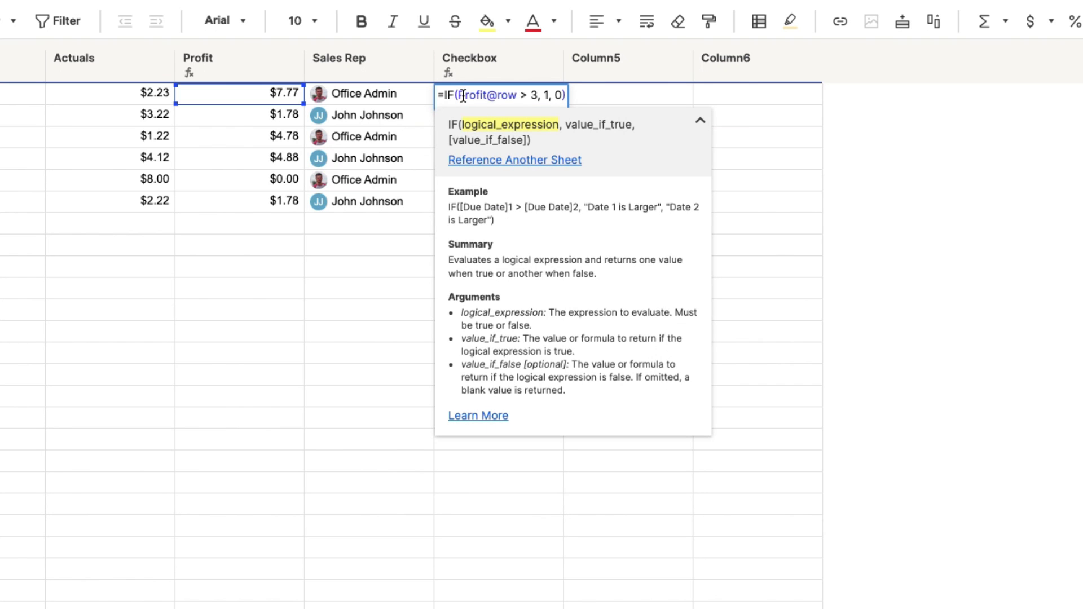
text(AND)
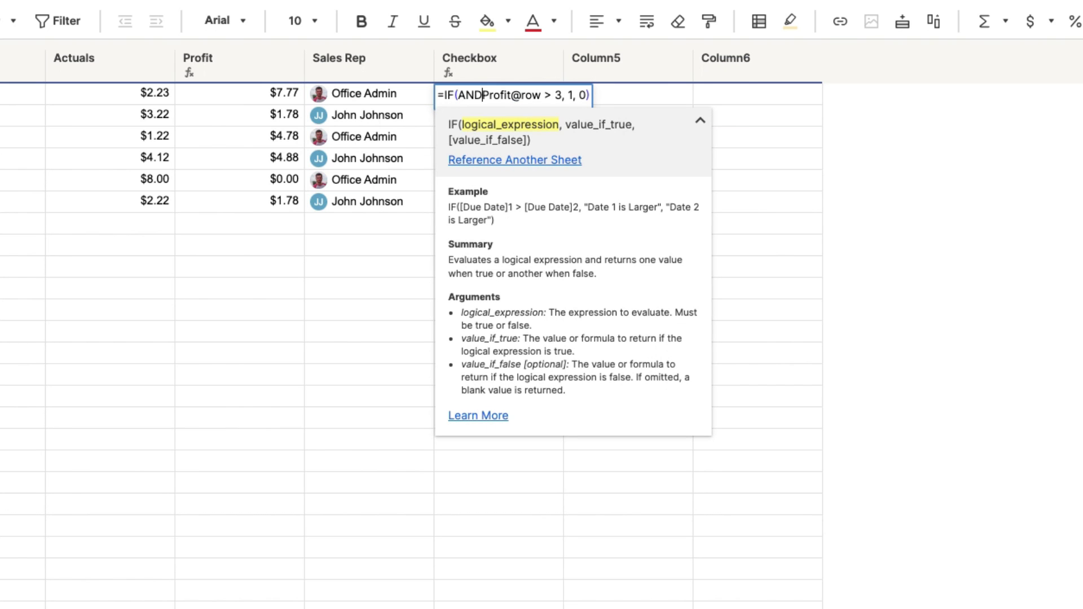
text(()
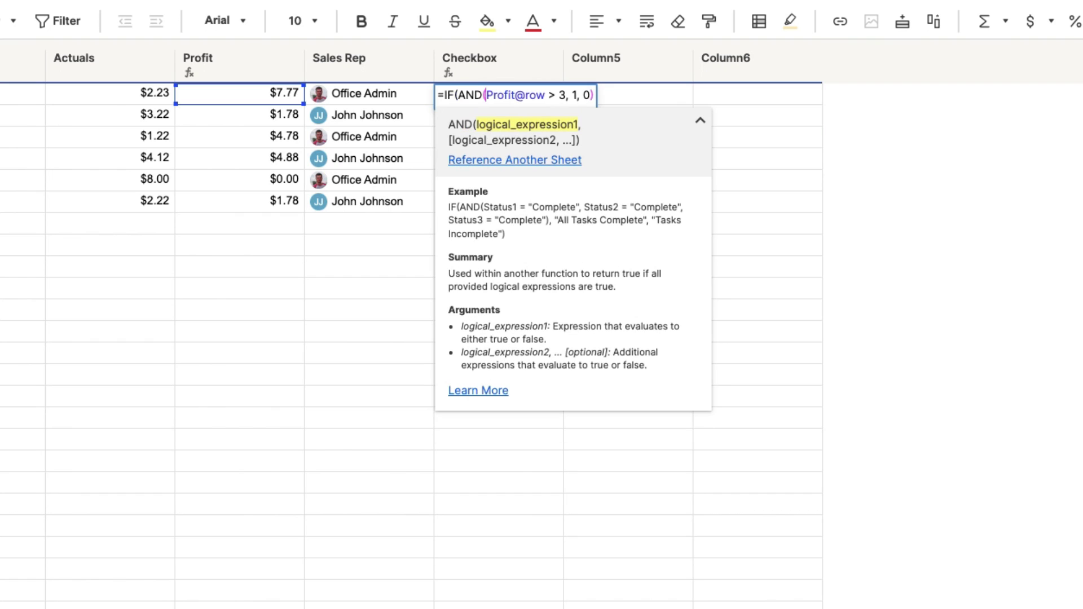
click(563, 96)
text())
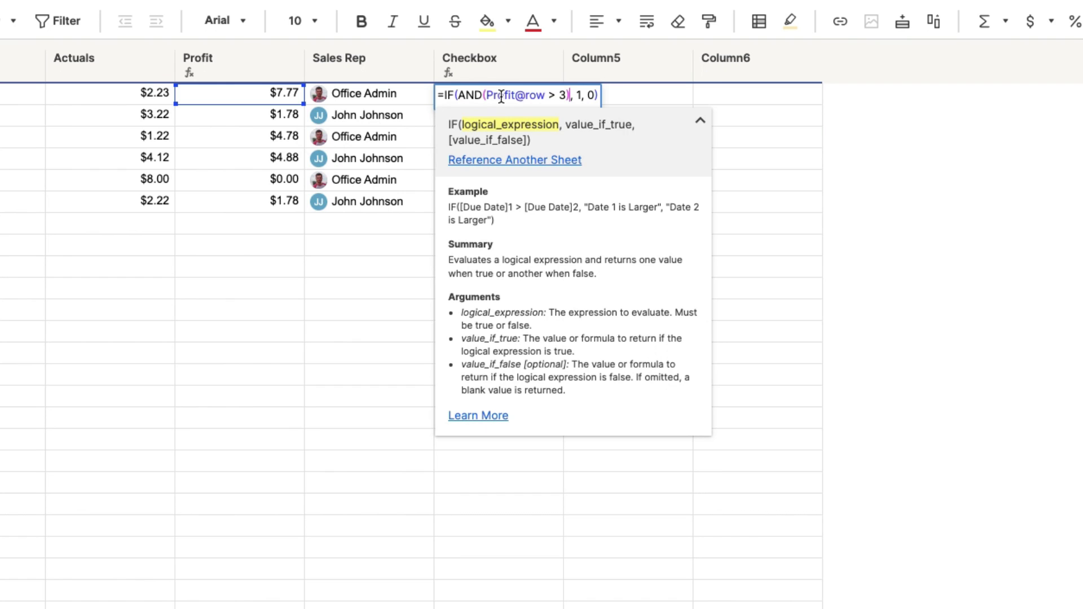
click(565, 94)
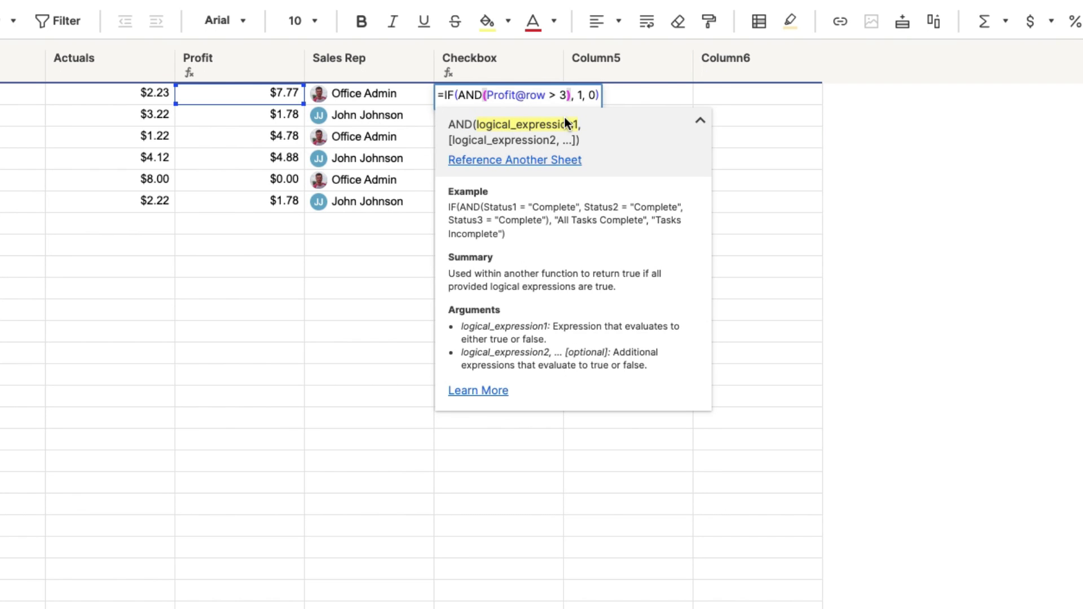
text(,)
click(382, 94)
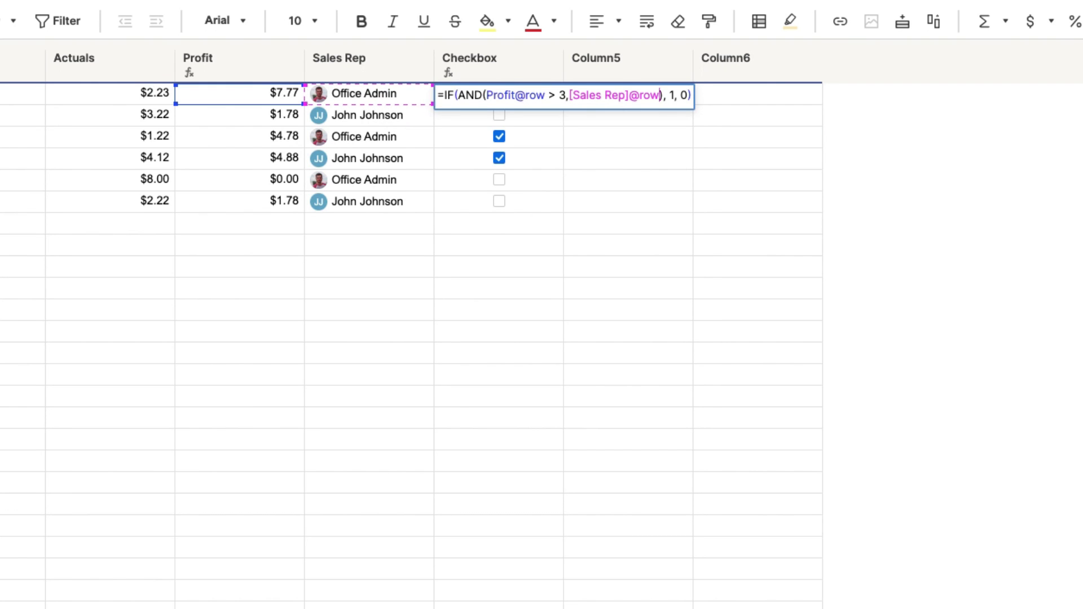
text(=")
text(Office Admi)
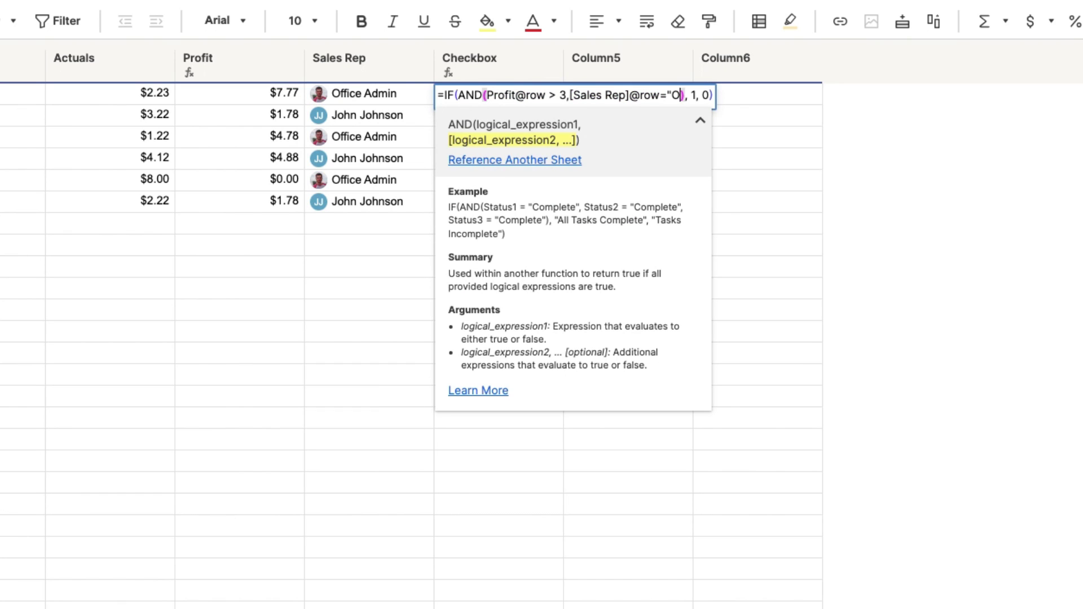
text(n)
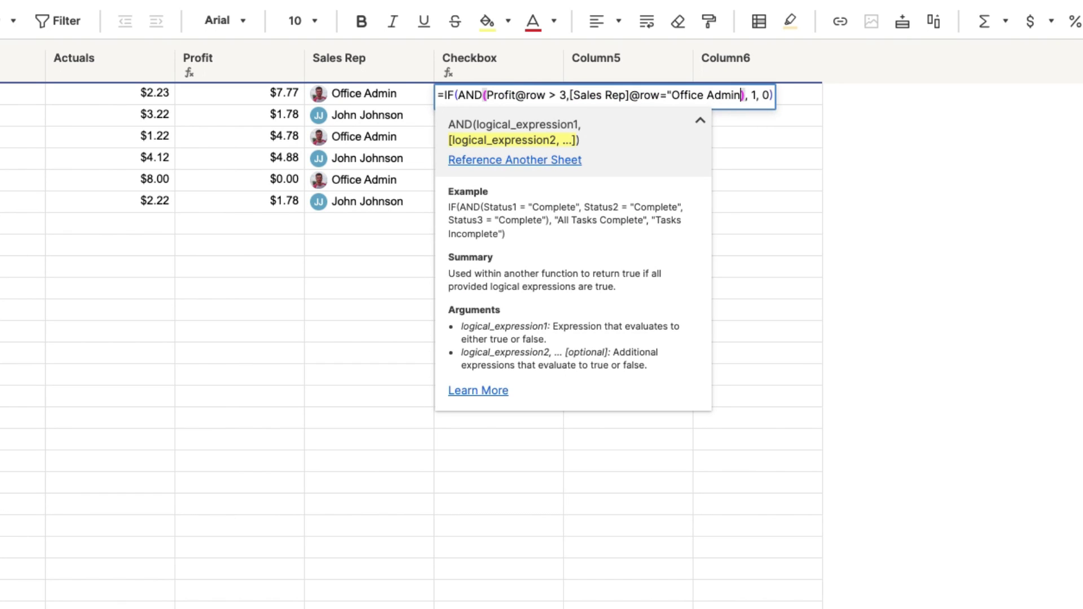
text(",)
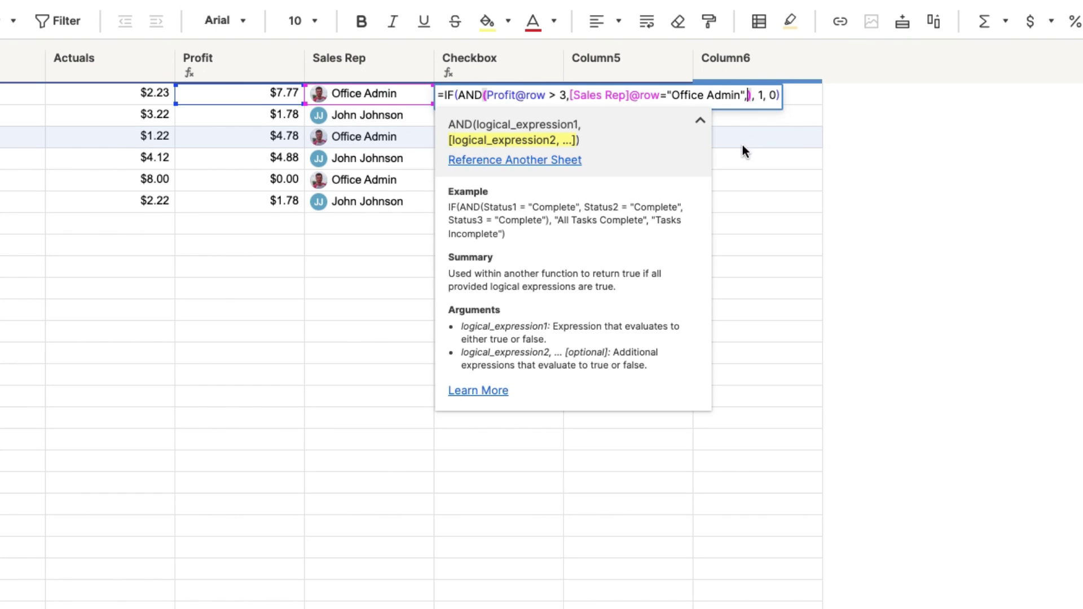
key(BackSpace)
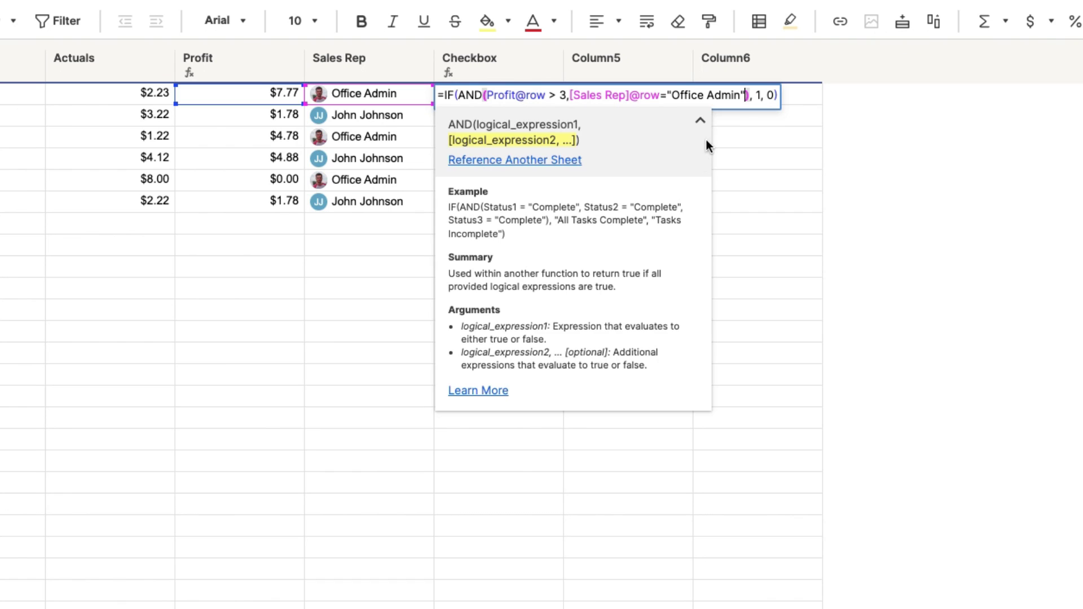
Step: Commit the IF/AND column formula so only rows 1 and 3 are checked
click(700, 120)
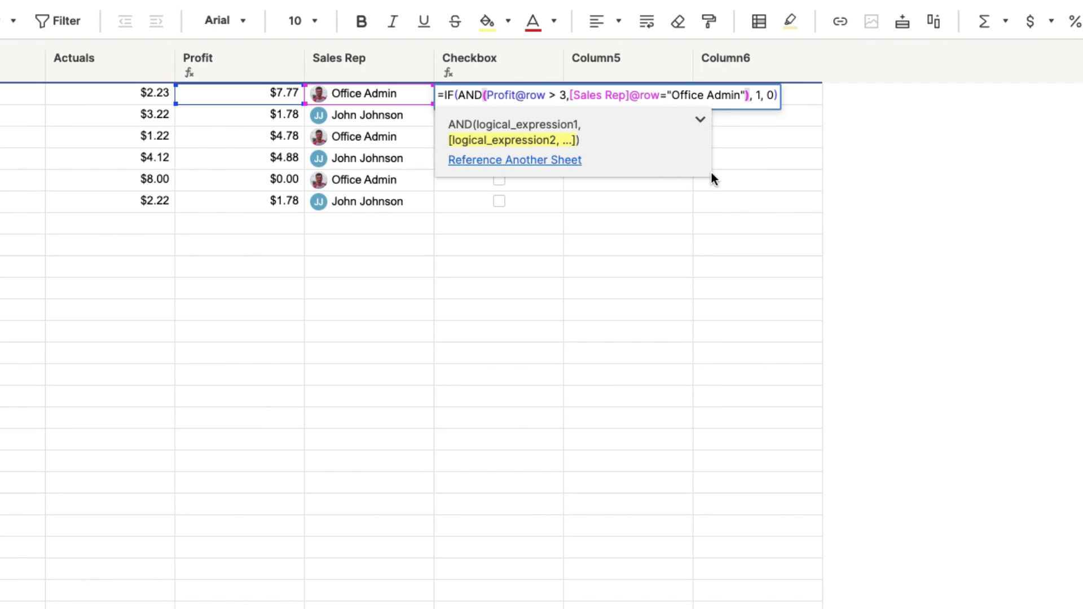
key(Return)
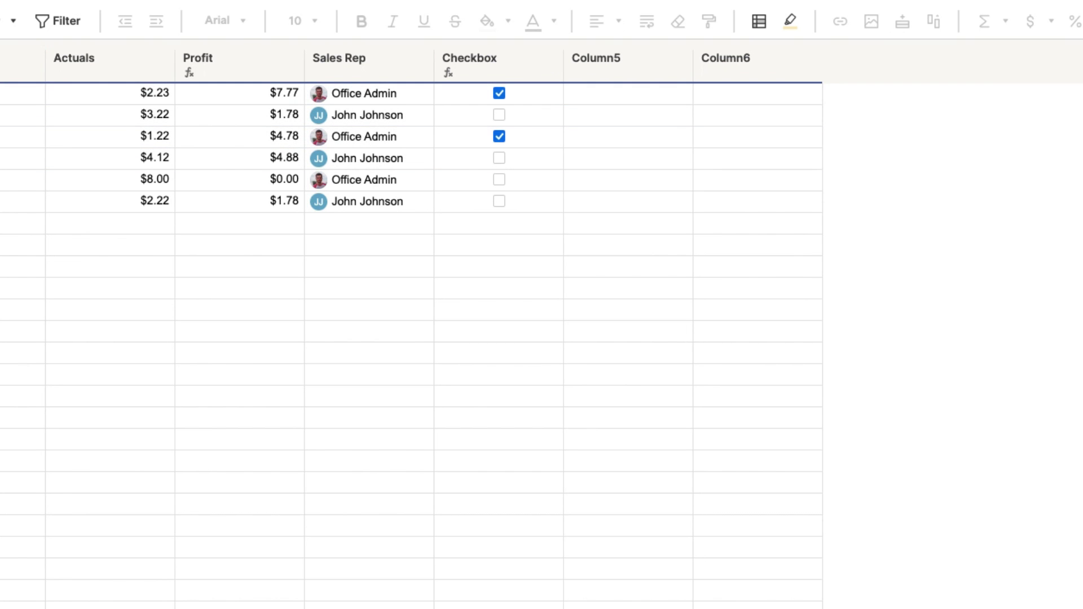
click(498, 157)
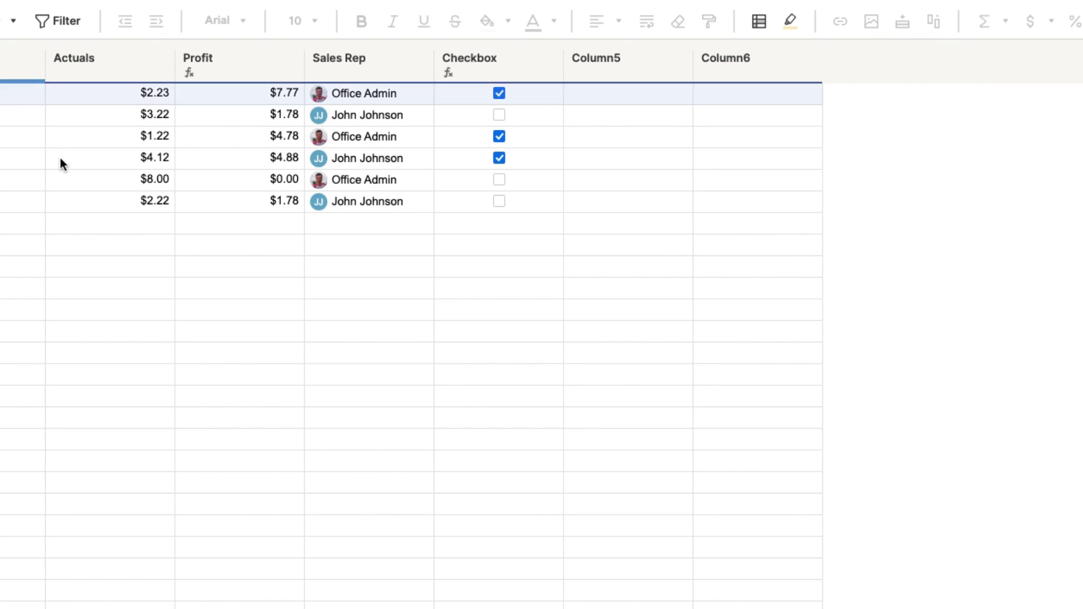
click(509, 161)
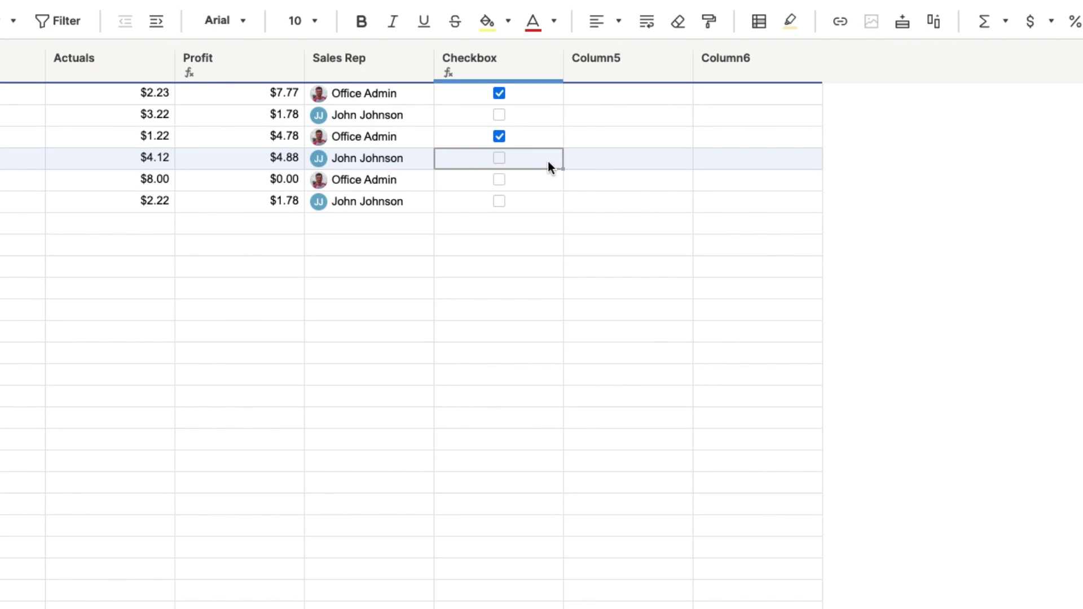
mouse_move(547, 164)
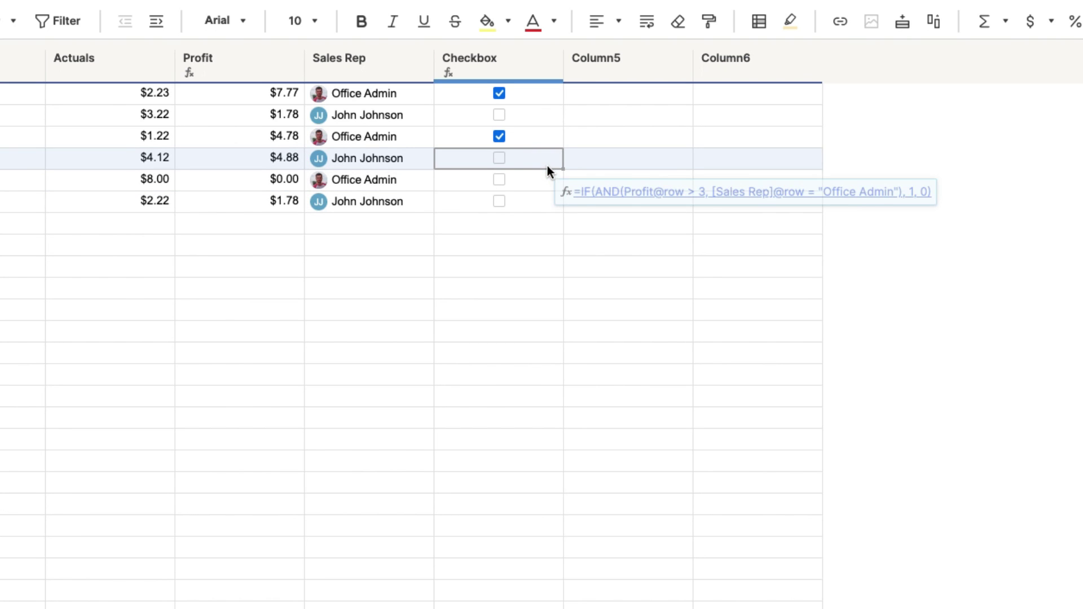